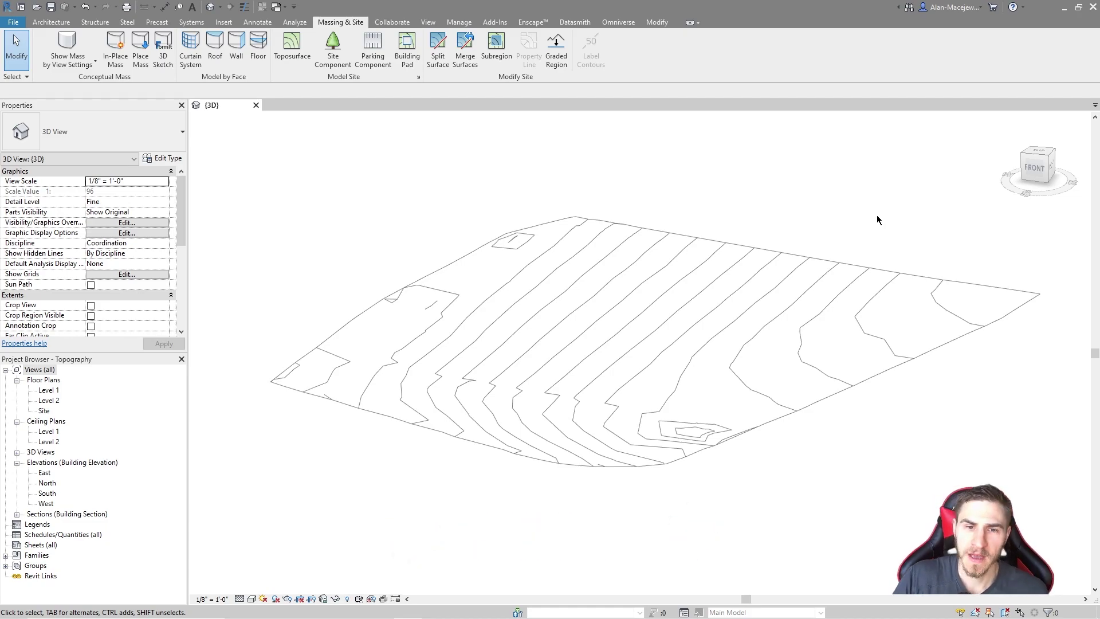
# Step: Select the existing topography surface to inspect it, then clear the selection
pyautogui.click(760, 253)
pyautogui.press('Escape')
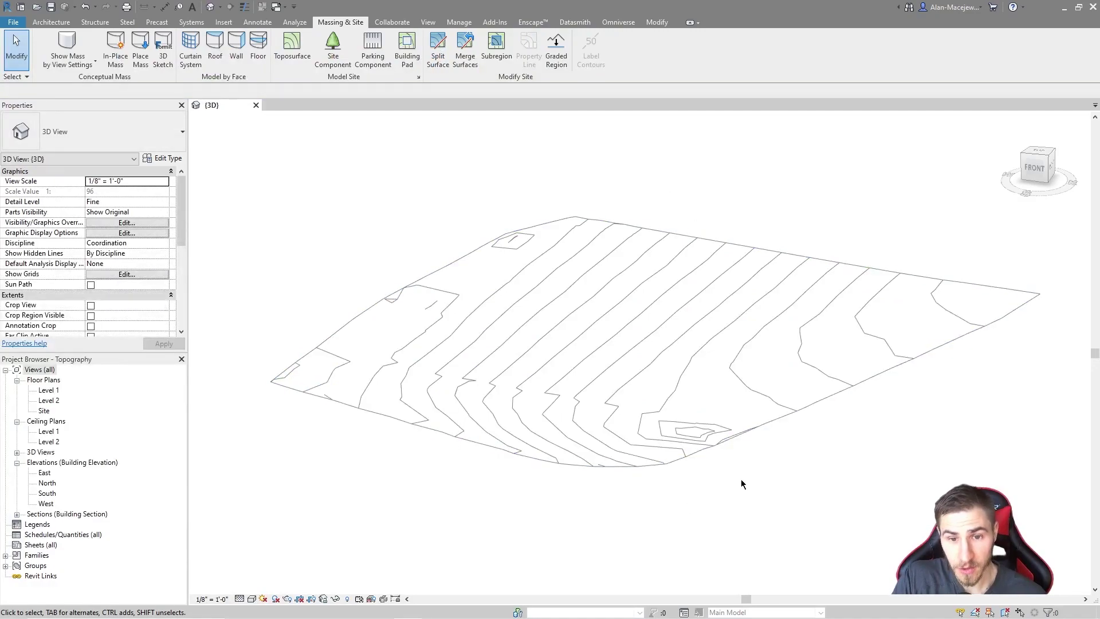
pyautogui.click(664, 232)
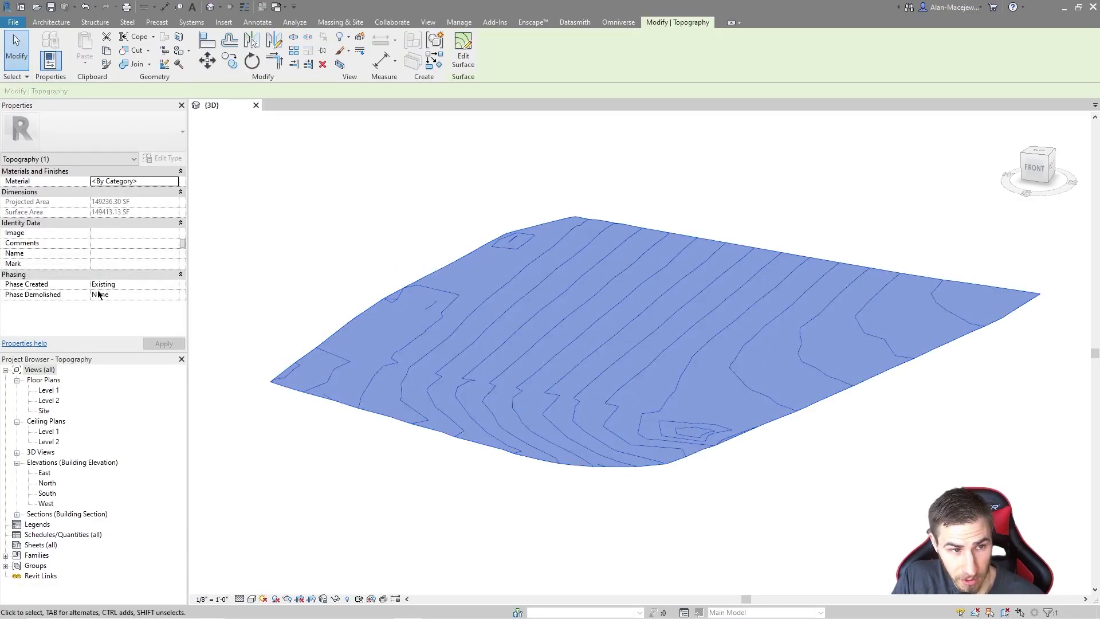
pyautogui.click(287, 219)
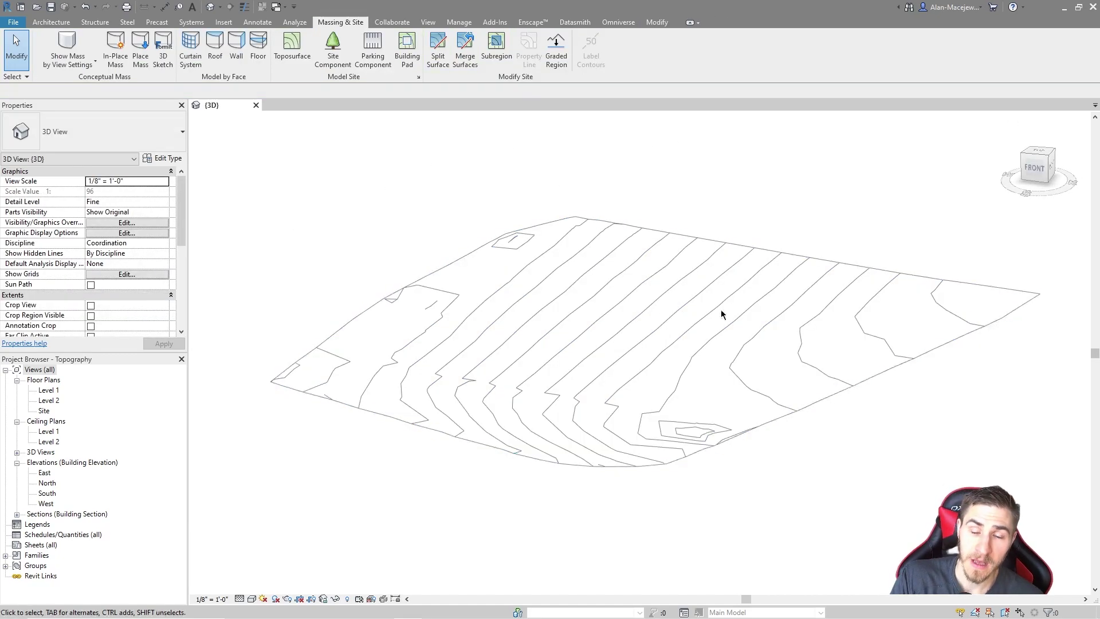
pyautogui.click(679, 243)
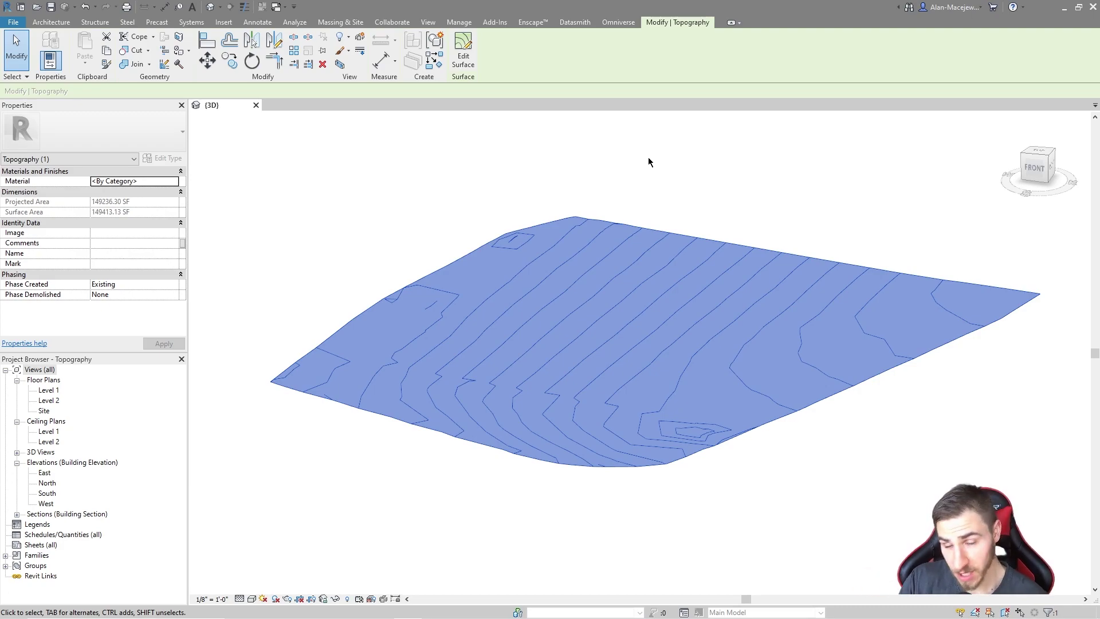
pyautogui.press('Escape')
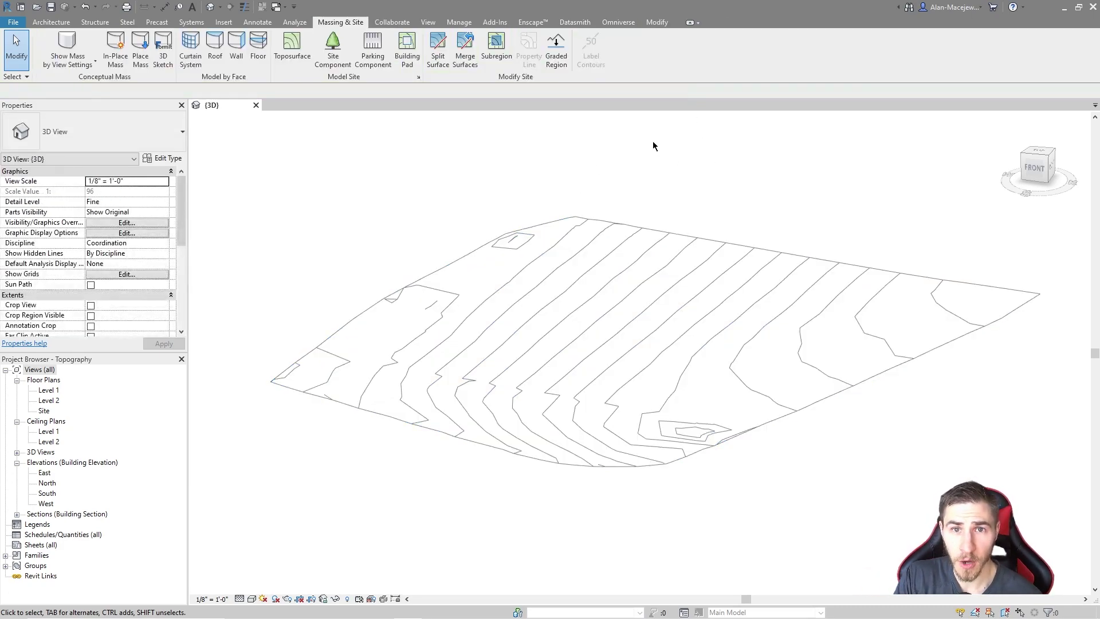
# Step: Make a Graded Region copying the existing toposurface exactly, finish it, and select the copy
pyautogui.click(555, 52)
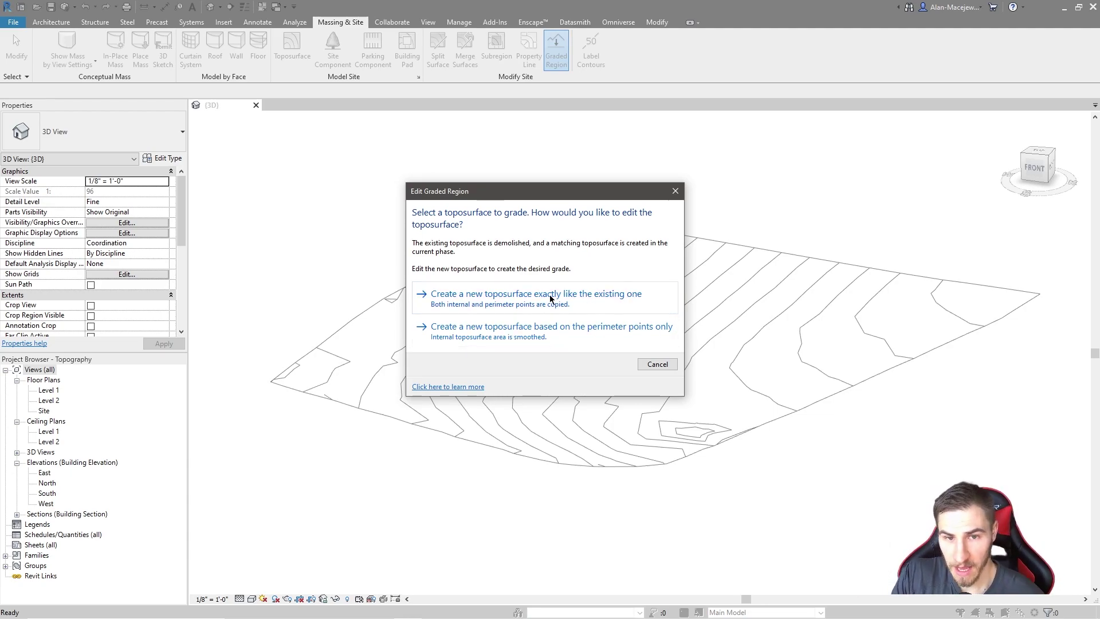
pyautogui.click(519, 295)
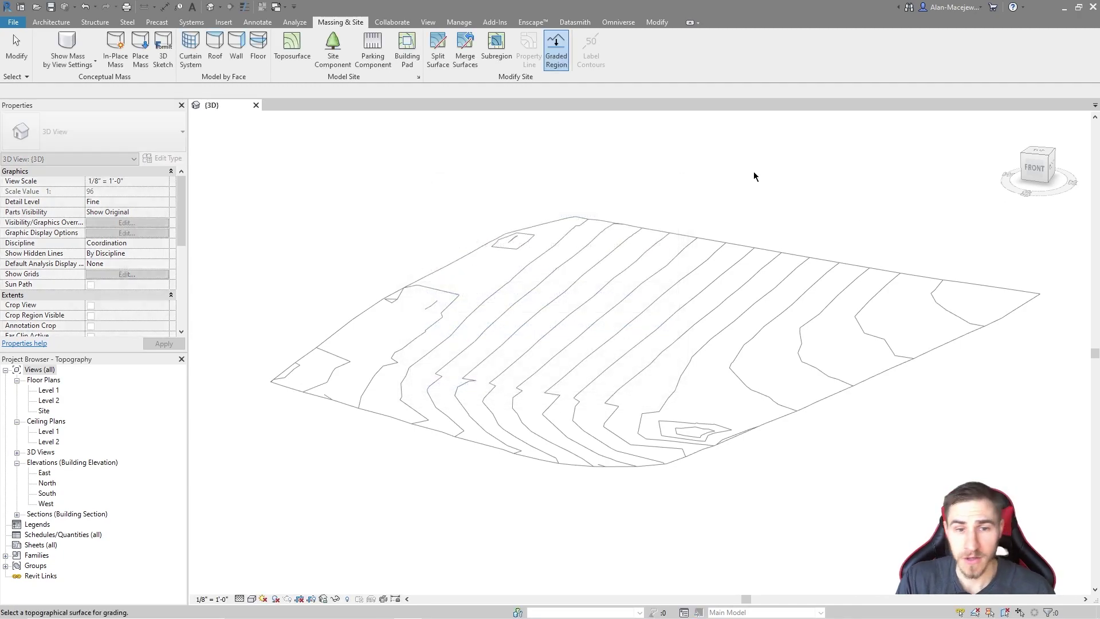
pyautogui.click(425, 285)
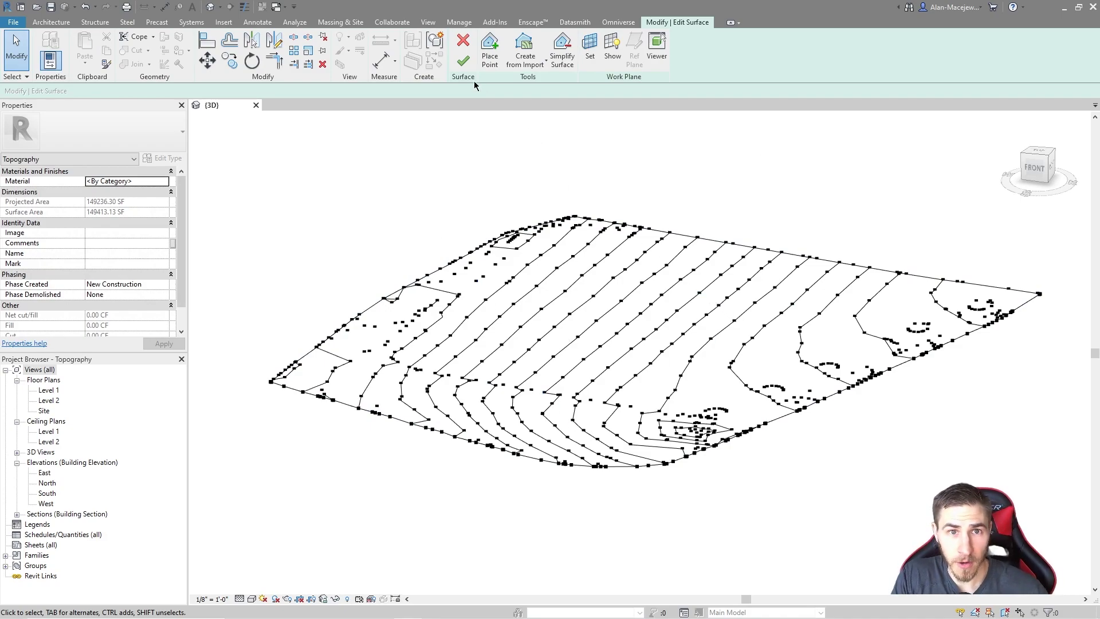
pyautogui.click(463, 61)
pyautogui.click(462, 326)
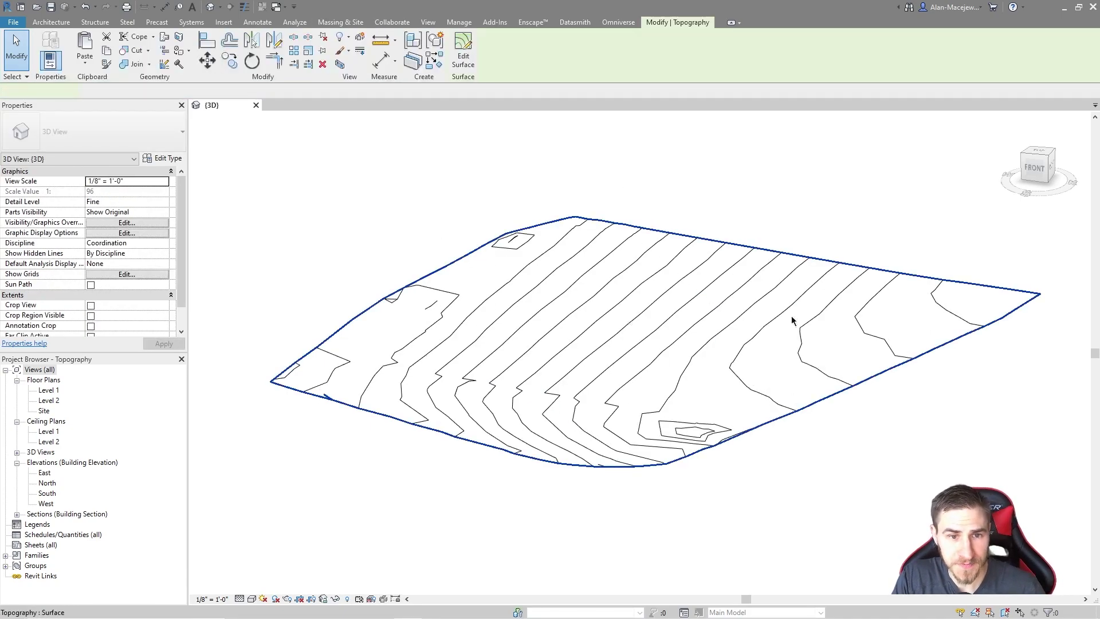
# Step: Enlarge the Properties palette to show the graded surface's Cut, Fill and Net cut/fill at 0.00 CF
pyautogui.scroll(-2, 118, 254)
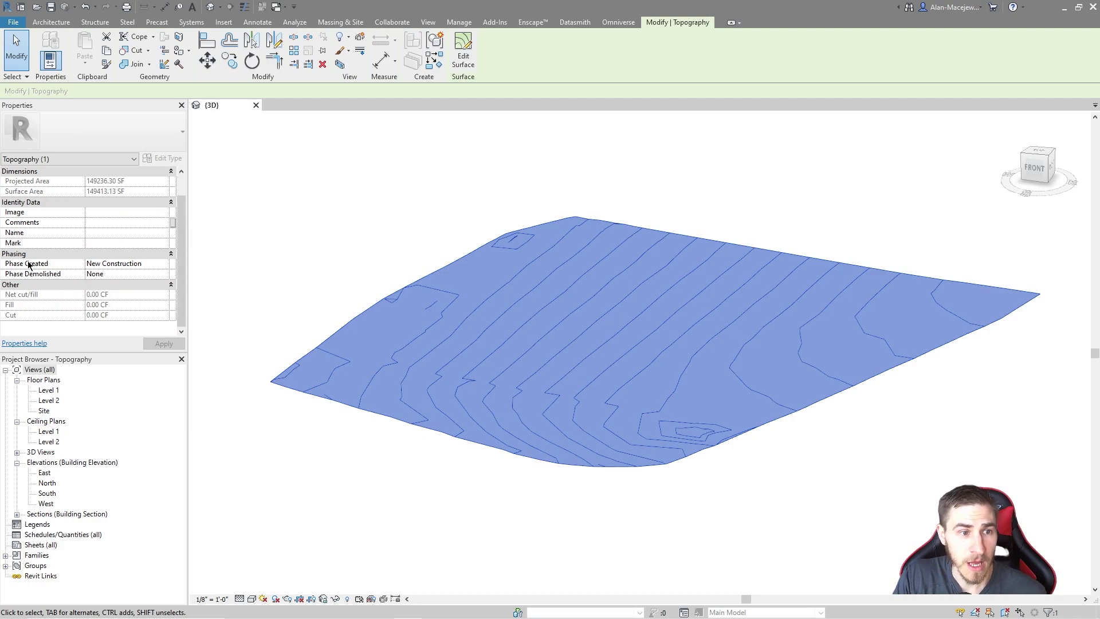
pyautogui.scroll(2, 61, 272)
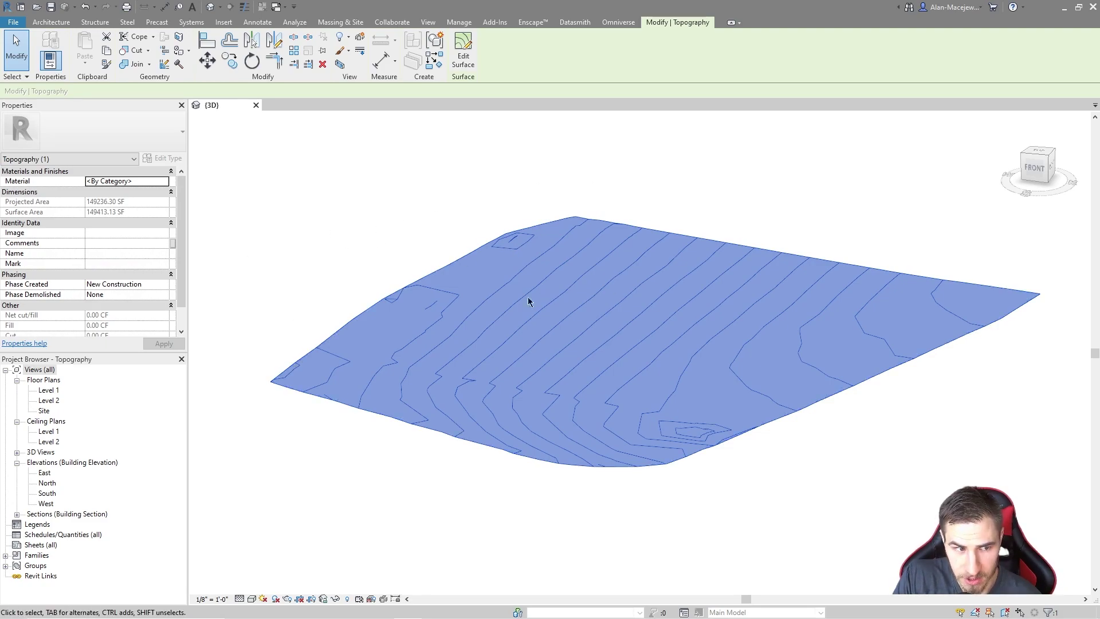
pyautogui.moveTo(119, 353); pyautogui.dragTo(119, 458)
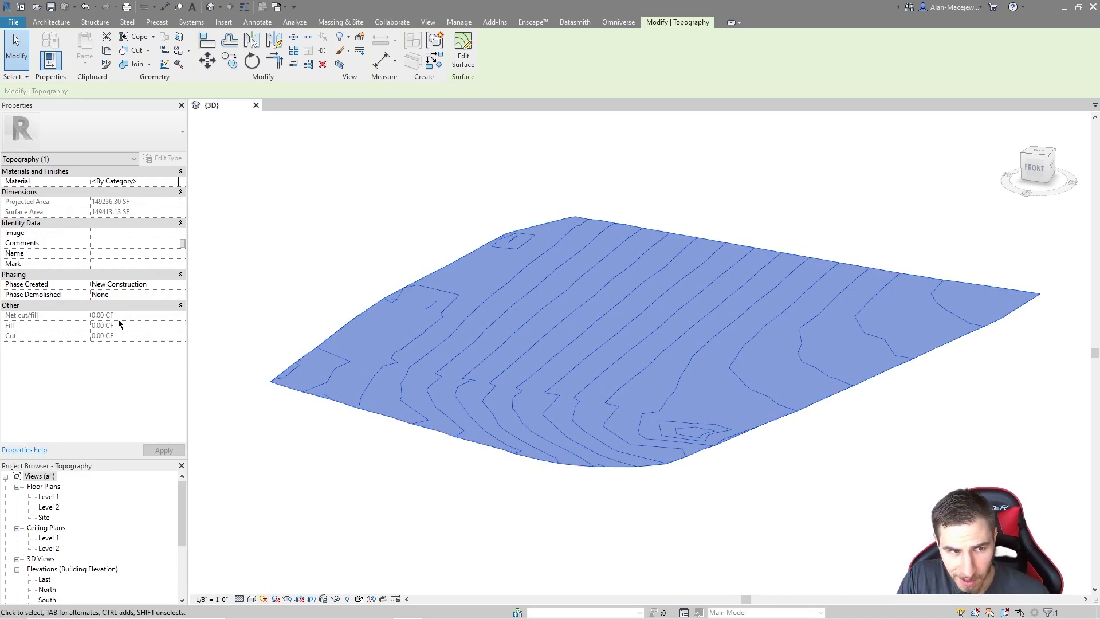
# Step: Start a new schedule with Topography as its category
pyautogui.click(281, 276)
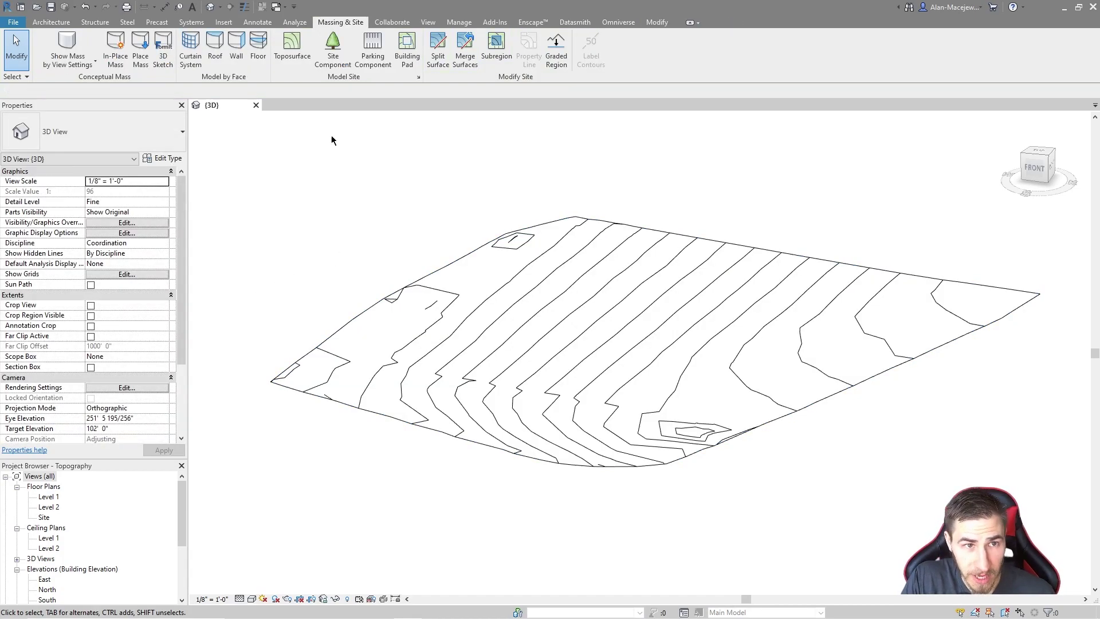
pyautogui.click(428, 22)
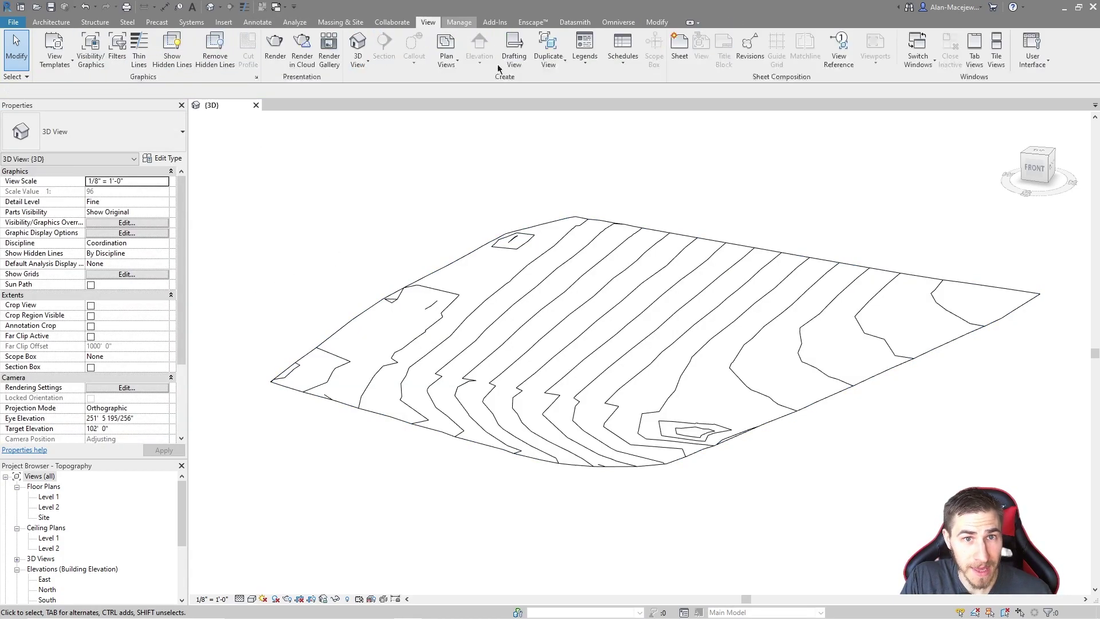
pyautogui.click(640, 59)
pyautogui.click(660, 84)
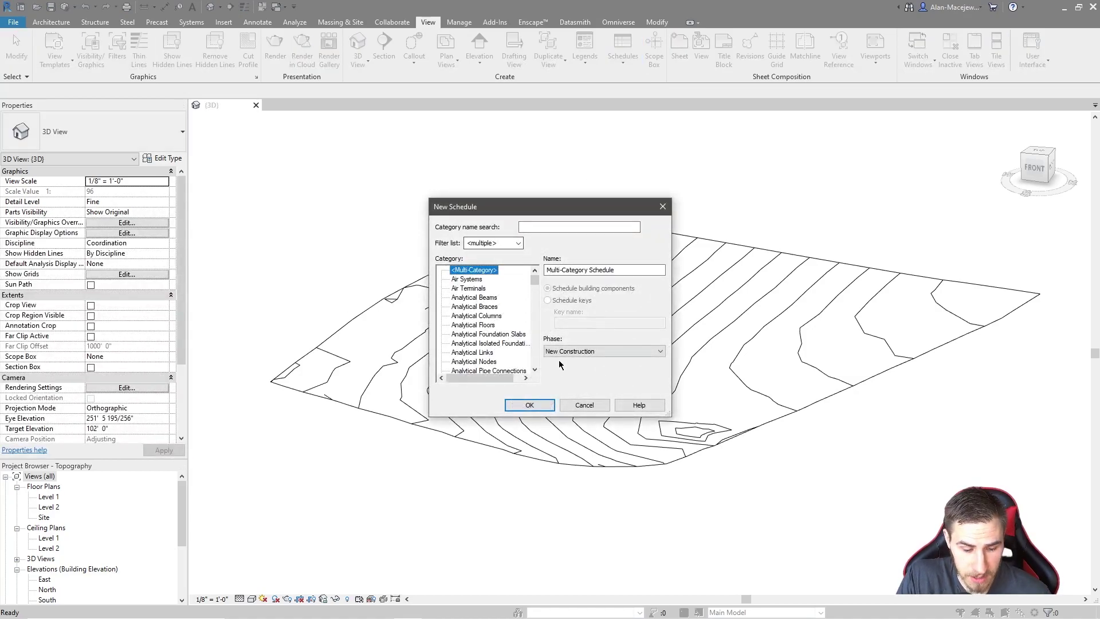
pyautogui.press('t')
pyautogui.click(467, 370)
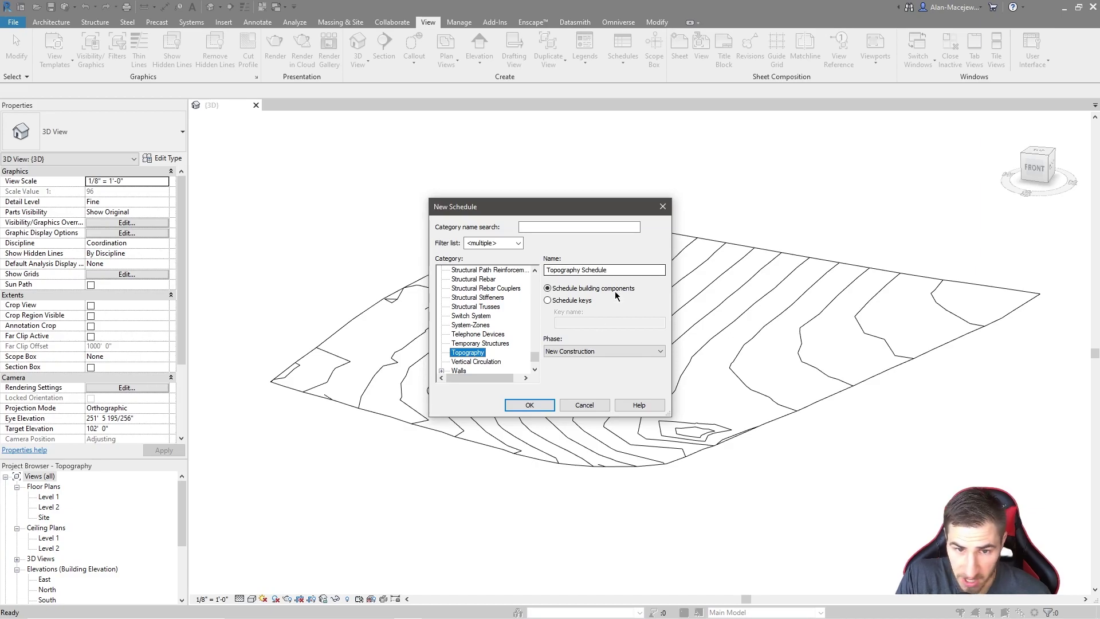
pyautogui.click(530, 405)
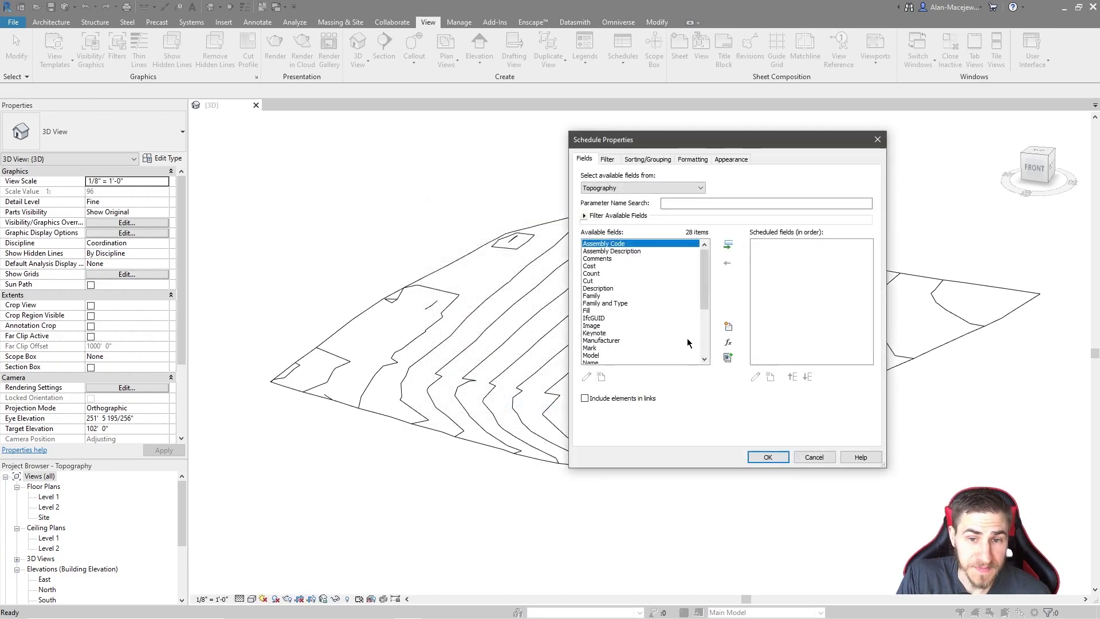
# Step: Add the Cut, Fill and Net cut/fill fields in that order and confirm the schedule
pyautogui.scroll(-4, 630, 304)
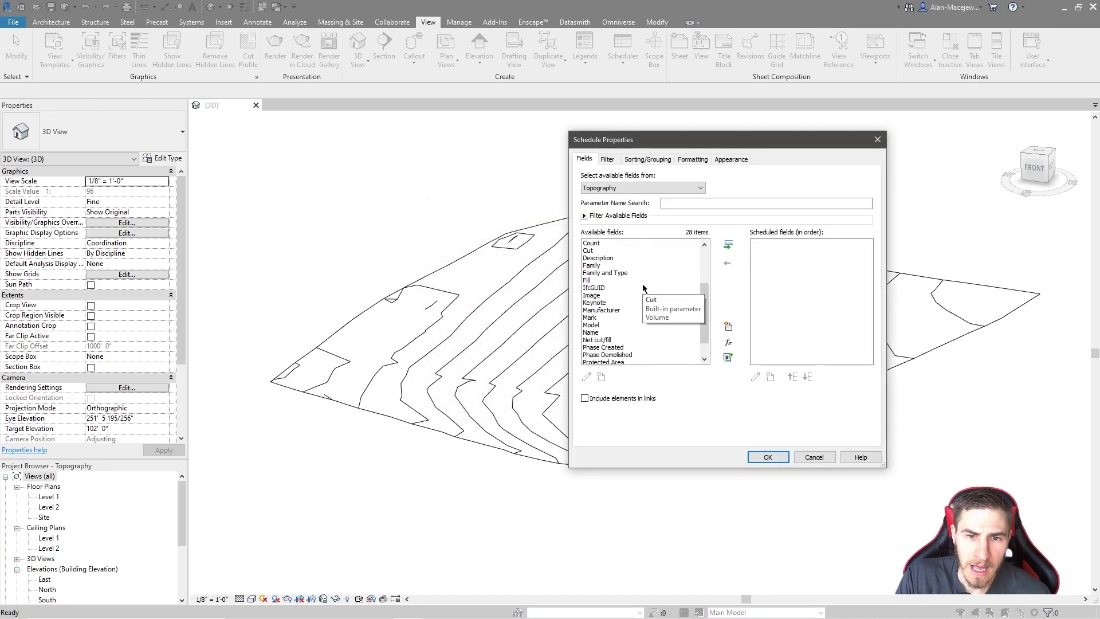
pyautogui.scroll(4, 604, 296)
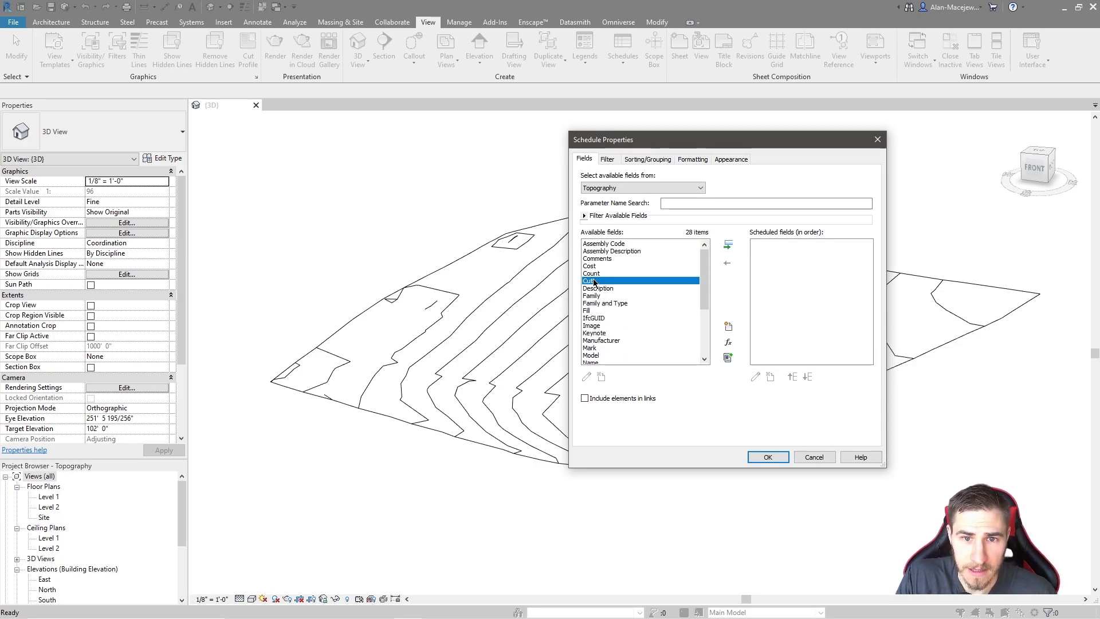
pyautogui.doubleClick(609, 281)
pyautogui.scroll(-2, 610, 344)
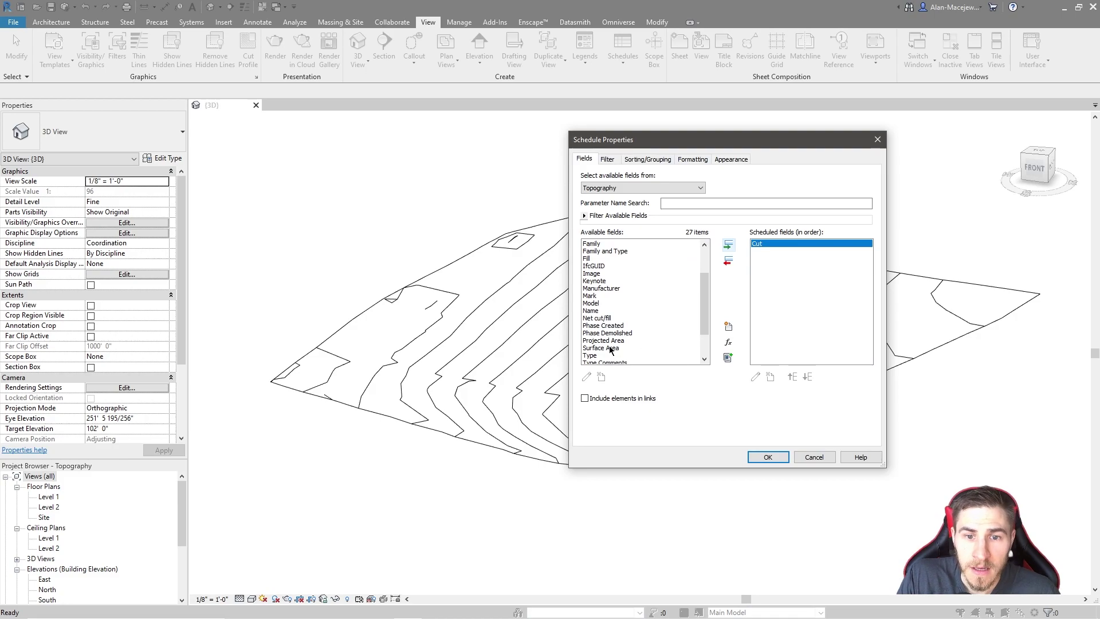
pyautogui.click(598, 318)
pyautogui.click(727, 245)
pyautogui.click(586, 258)
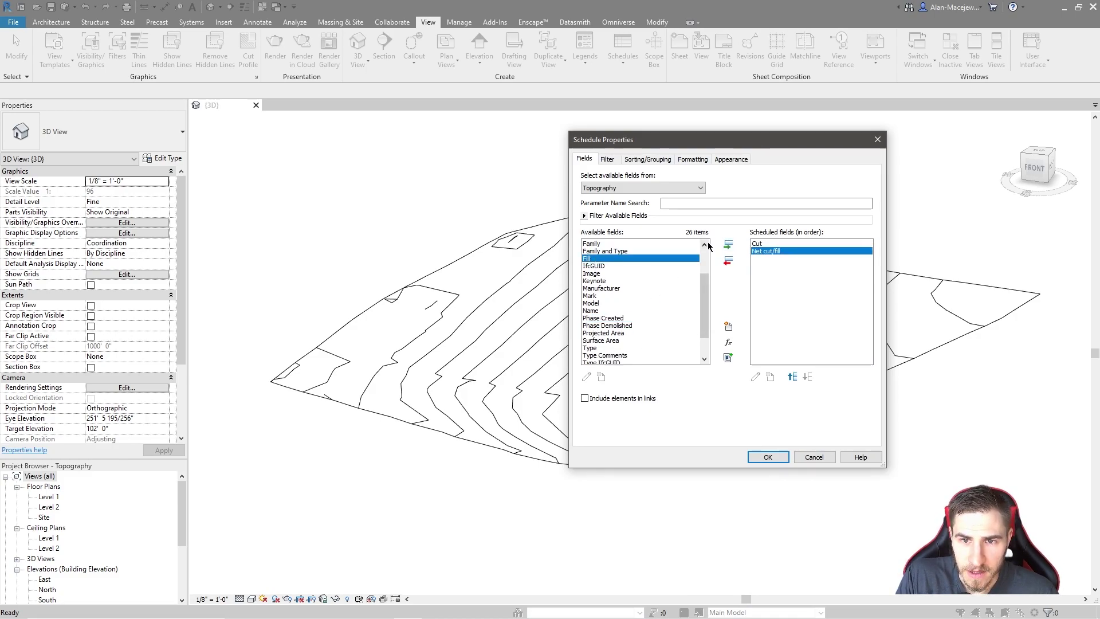
pyautogui.click(728, 245)
pyautogui.click(792, 376)
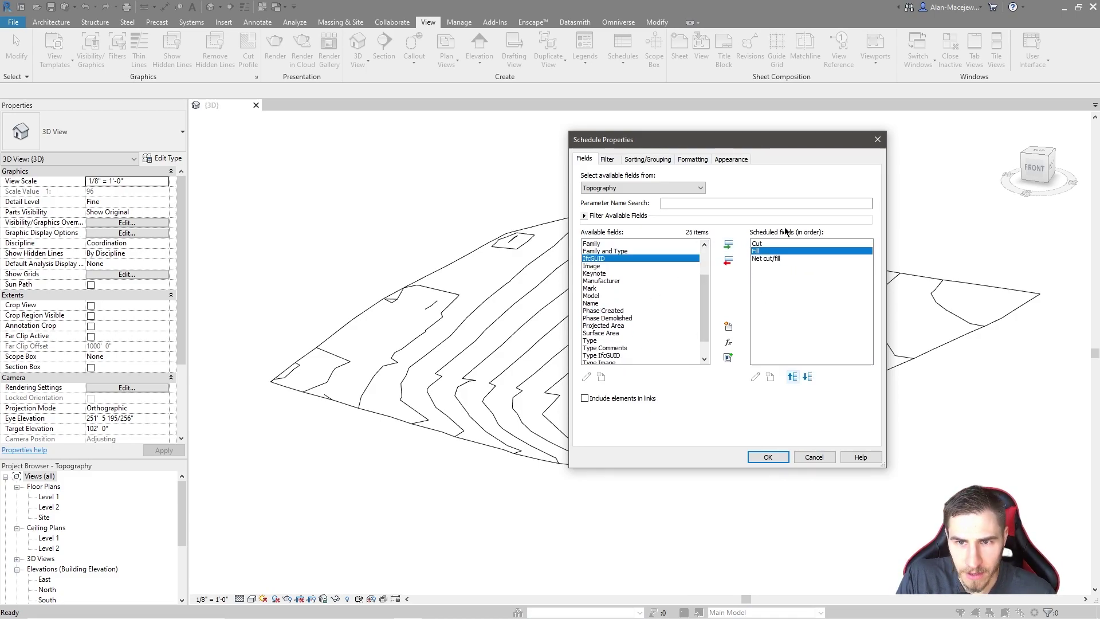
pyautogui.click(767, 457)
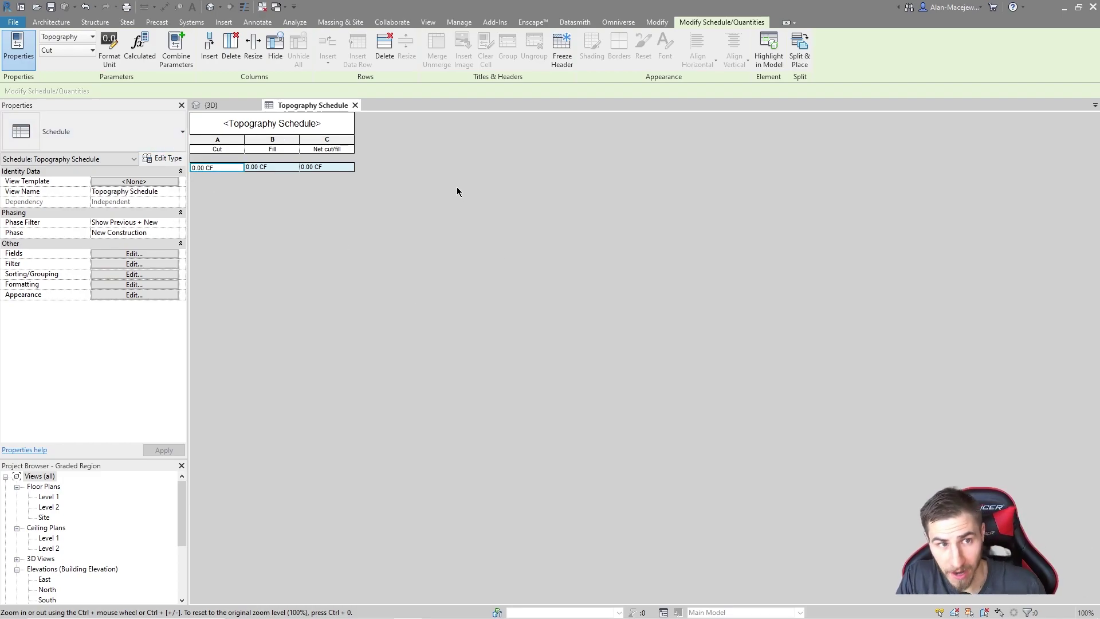
# Step: Detach the Topography Schedule into its own floating window and resize it
pyautogui.click(211, 106)
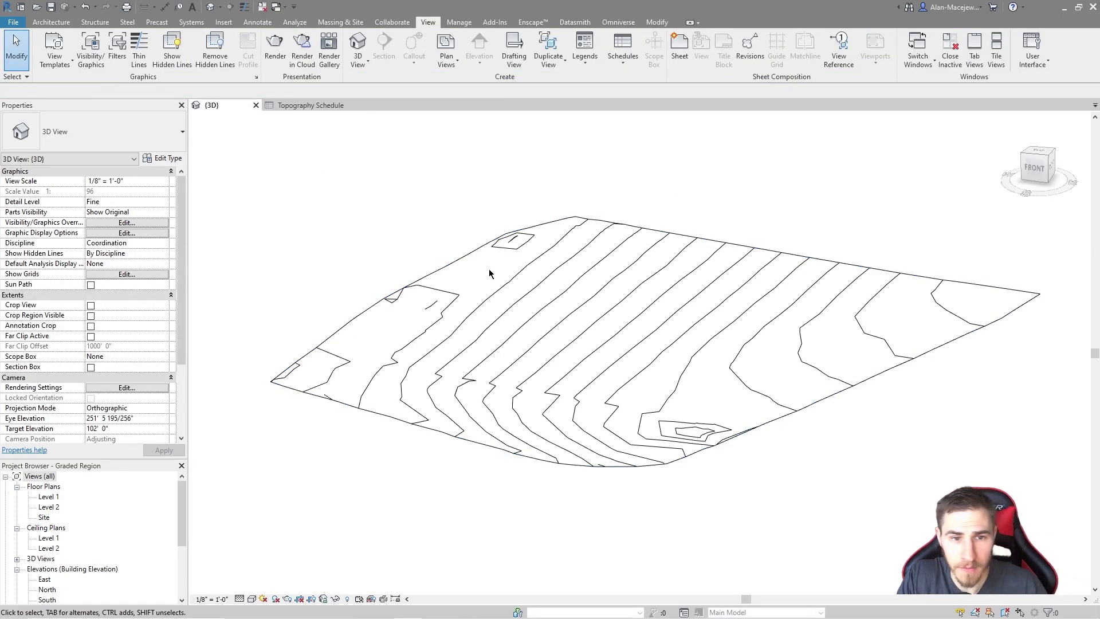
pyautogui.moveTo(342, 105); pyautogui.dragTo(542, 291)
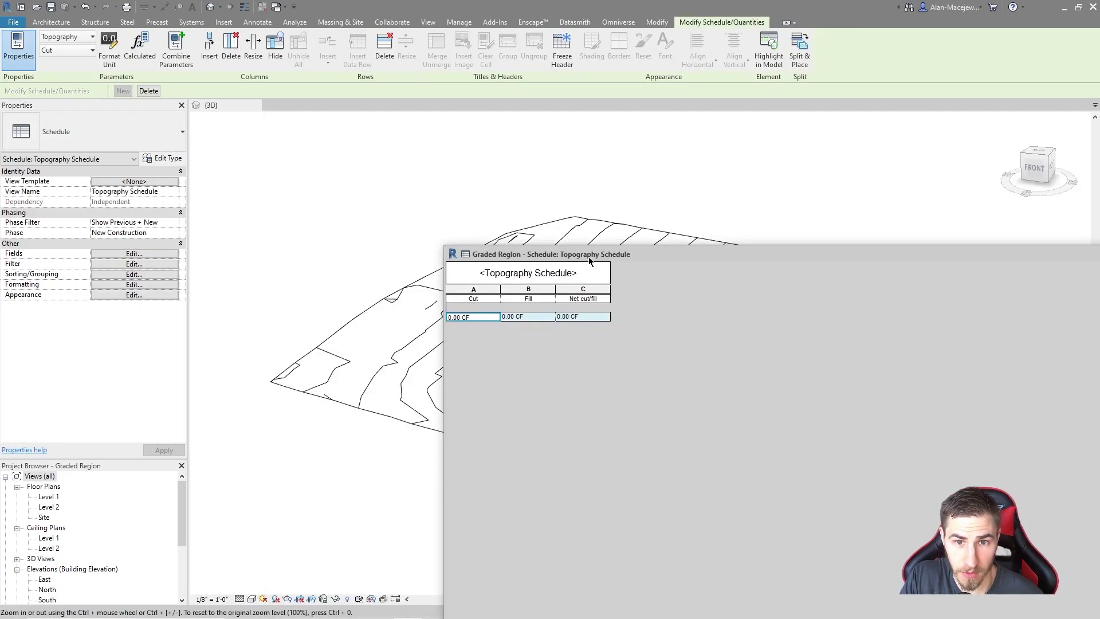
pyautogui.moveTo(444, 246); pyautogui.dragTo(634, 337)
pyautogui.moveTo(723, 342); pyautogui.dragTo(397, 154)
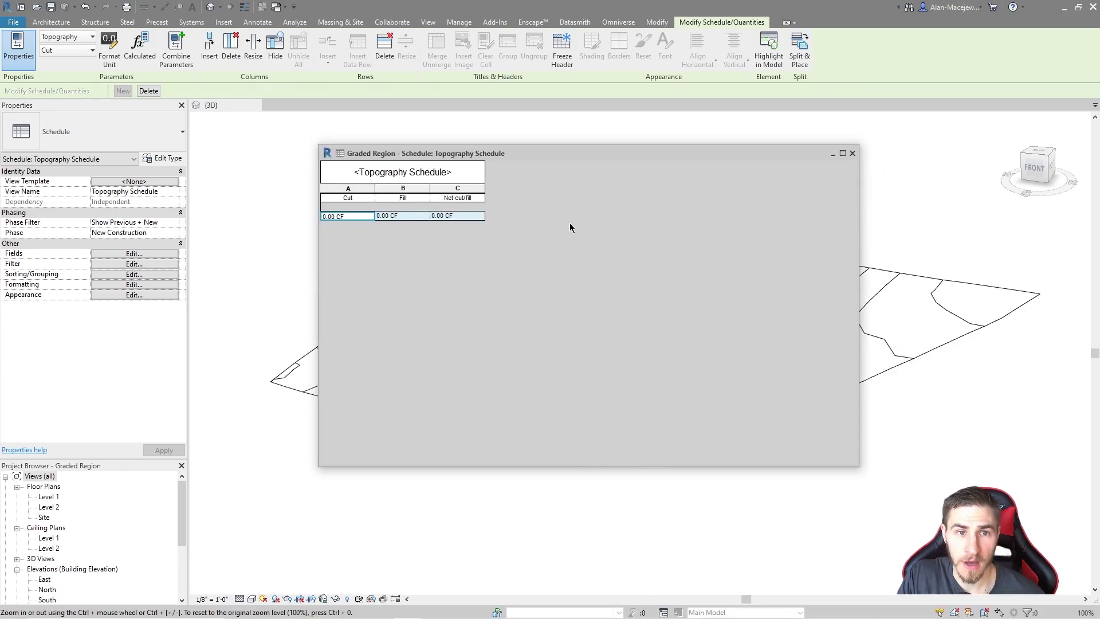
pyautogui.keyDown('ctrl'); pyautogui.scroll(2, 446, 256); pyautogui.keyUp('ctrl')
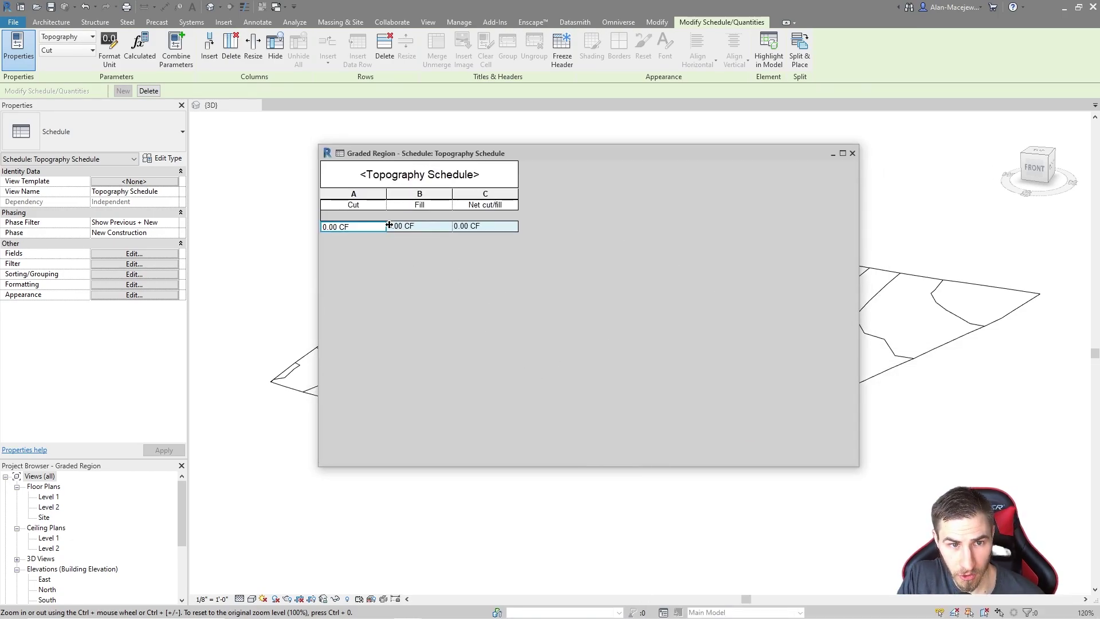
# Step: Shrink the schedule window and park it top-right, then make the 3D view active
pyautogui.moveTo(861, 465); pyautogui.dragTo(583, 269)
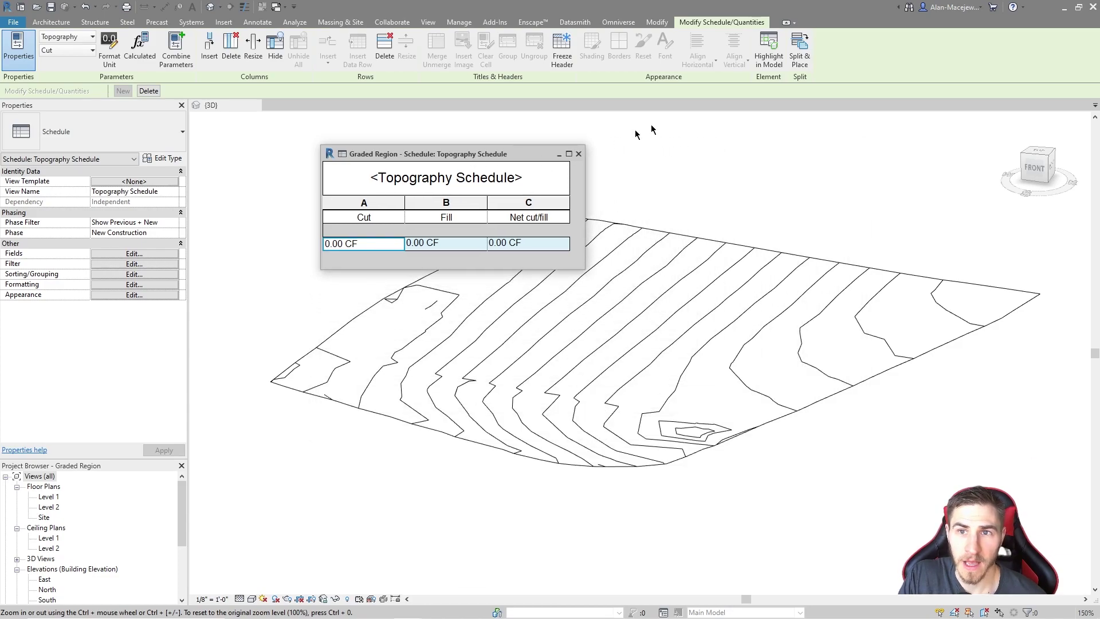
pyautogui.moveTo(435, 153); pyautogui.dragTo(912, 38)
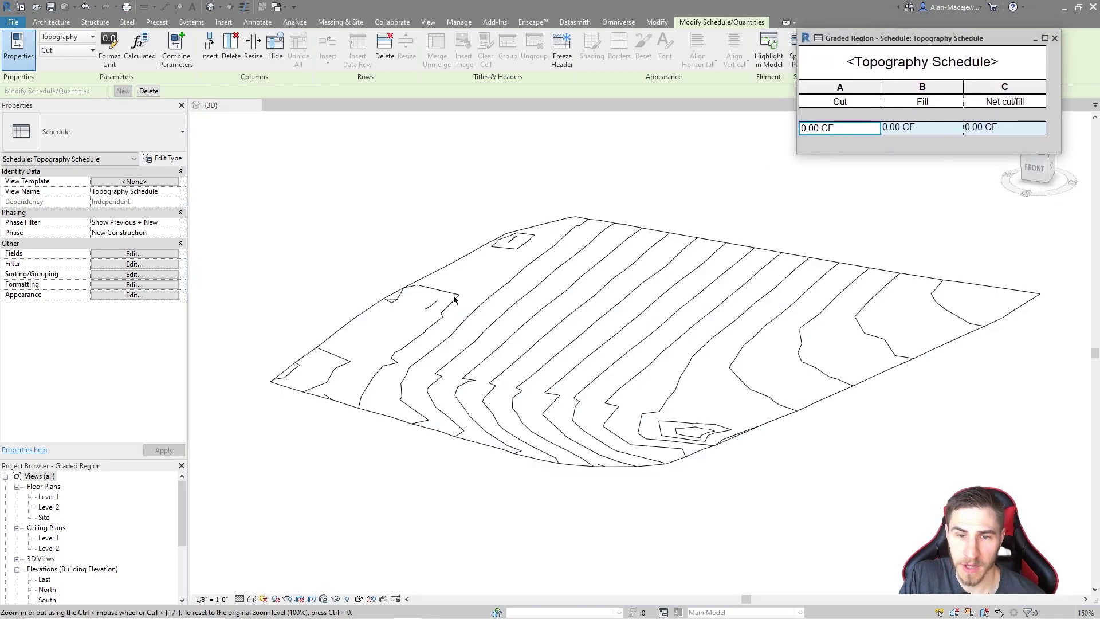
pyautogui.click(474, 253)
pyautogui.moveTo(733, 176); pyautogui.dragTo(705, 194, button='middle')
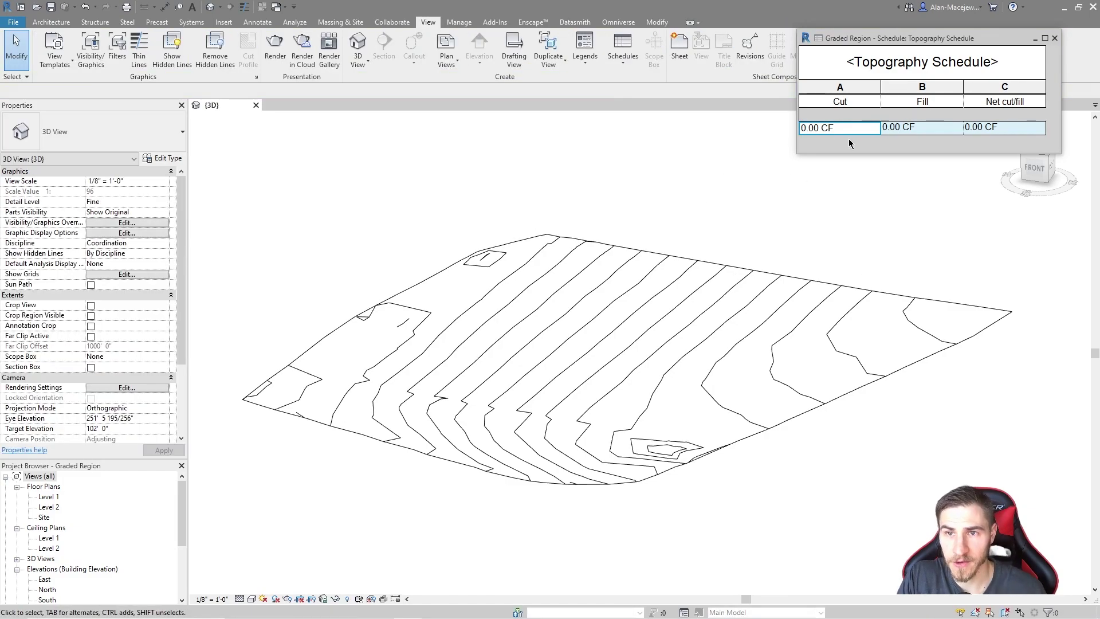
# Step: Edit the surface and raise the middle points by 5 in Front view
pyautogui.click(482, 326)
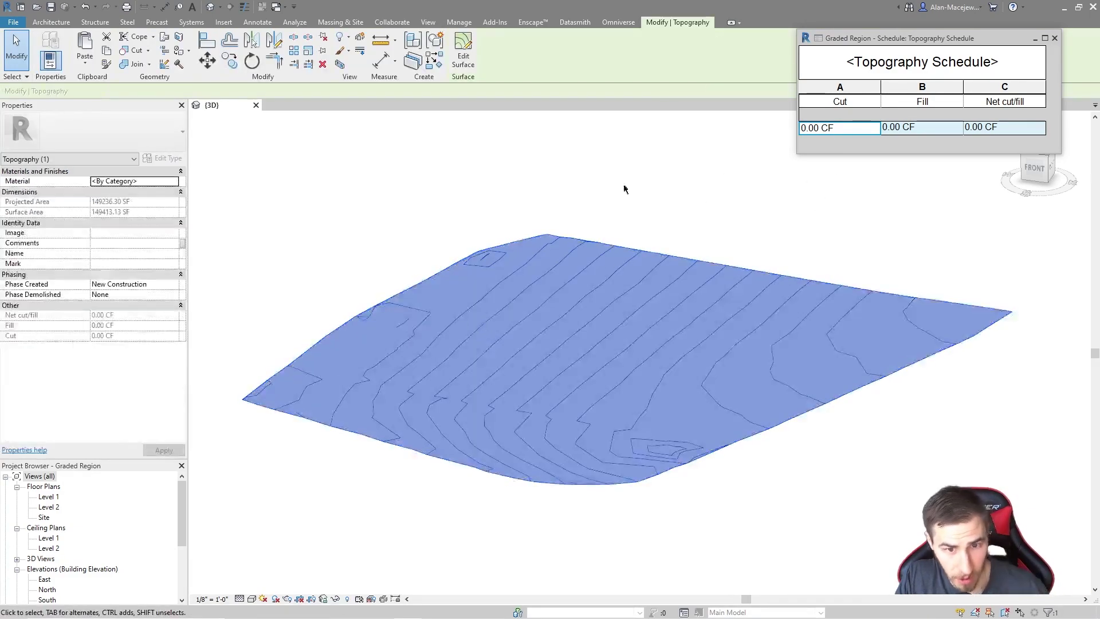
pyautogui.click(463, 49)
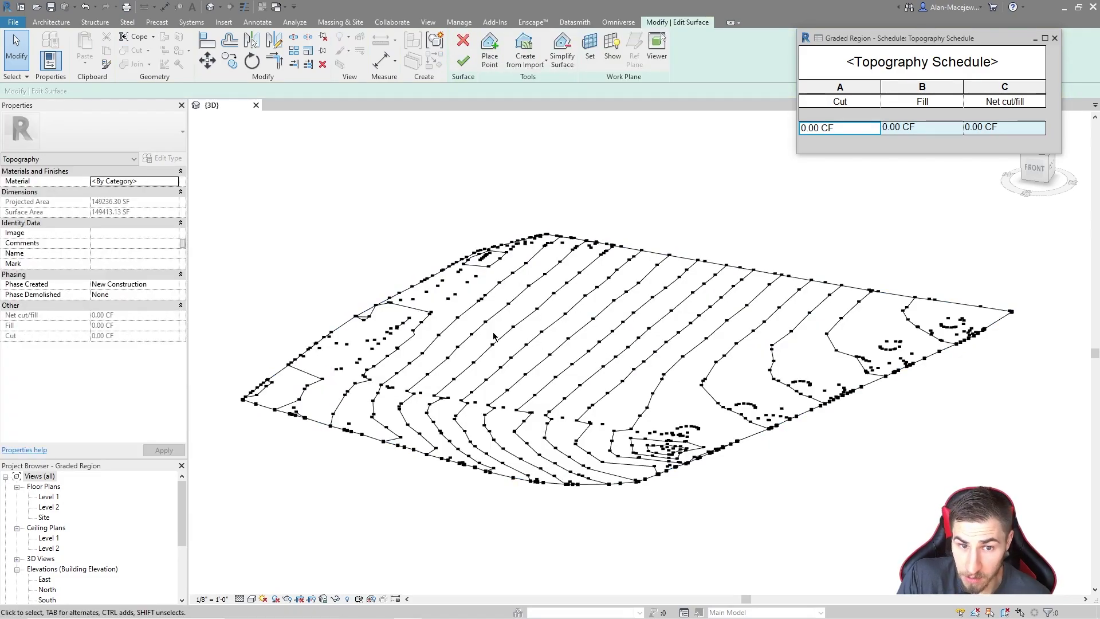
pyautogui.moveTo(483, 357); pyautogui.dragTo(713, 303)
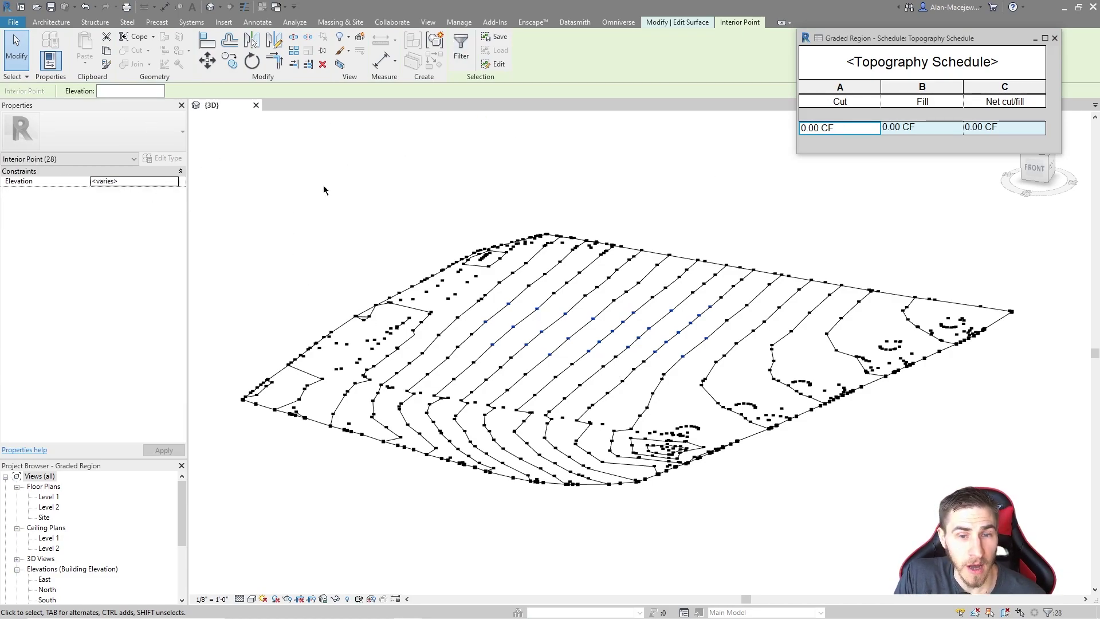
pyautogui.click(1034, 168)
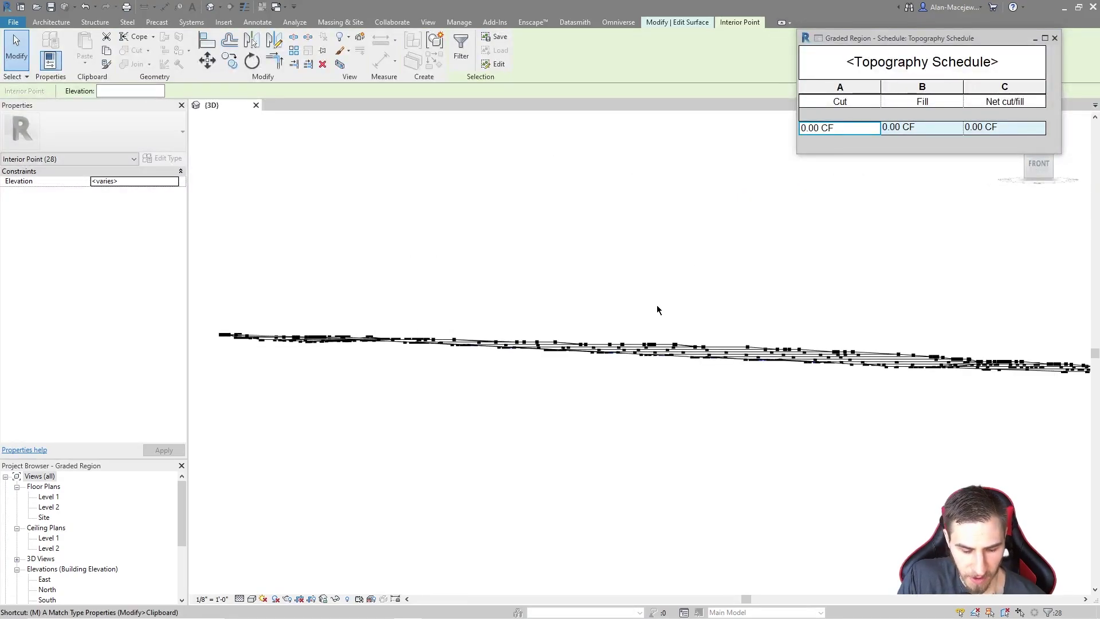
pyautogui.click(206, 59)
pyautogui.click(555, 314)
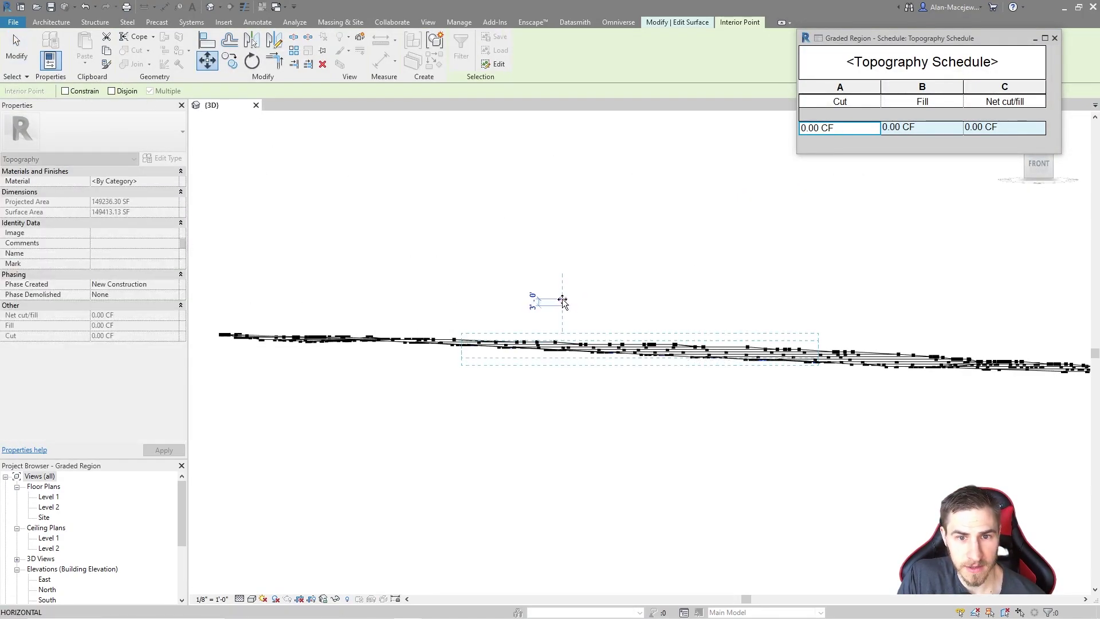
pyautogui.write('5')
pyautogui.press('Return')
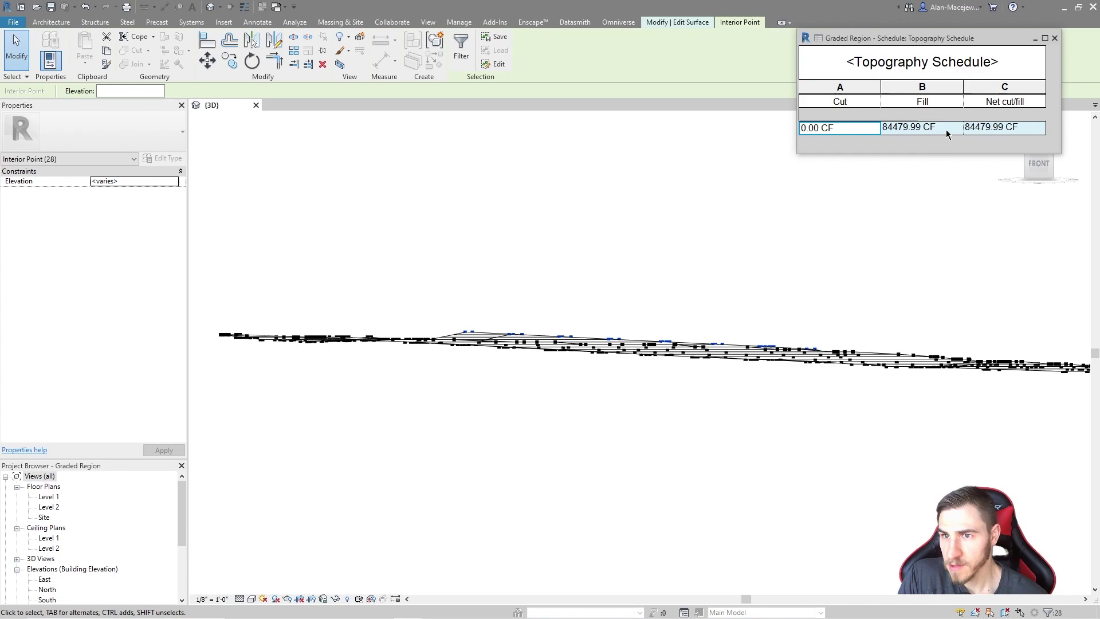
# Step: Orbit to a higher corner view and window-select 40 interior points
pyautogui.moveTo(775, 236); pyautogui.dragTo(713, 304, button='middle')
pyautogui.keyDown('shift'); pyautogui.moveTo(576, 285); pyautogui.dragTo(654, 352, button='middle'); pyautogui.keyUp('shift')
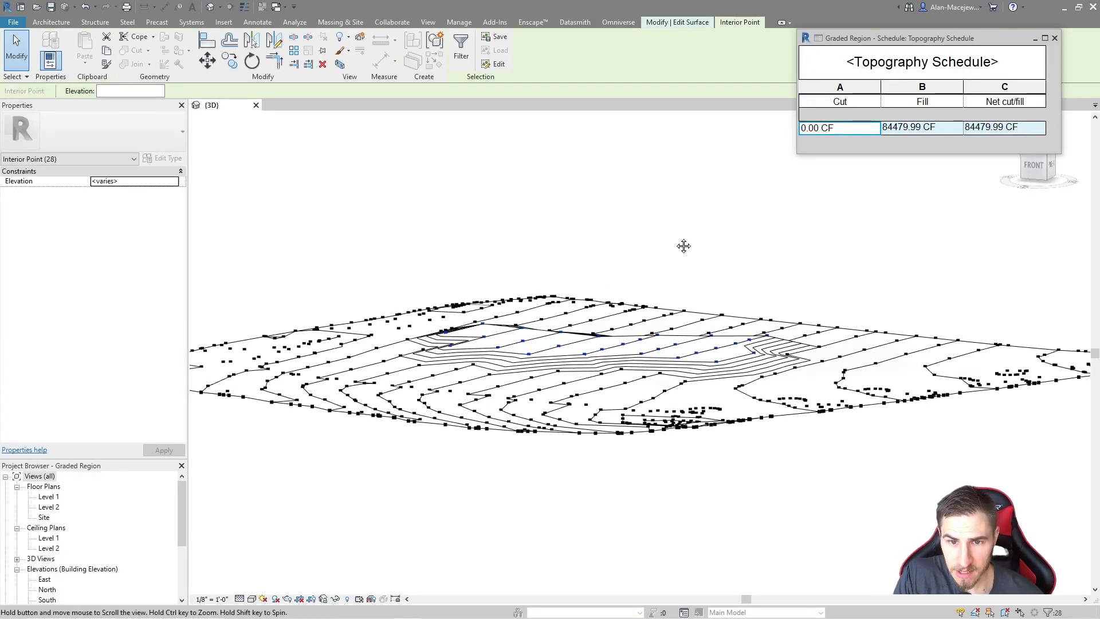
pyautogui.moveTo(683, 246); pyautogui.dragTo(687, 264, button='middle')
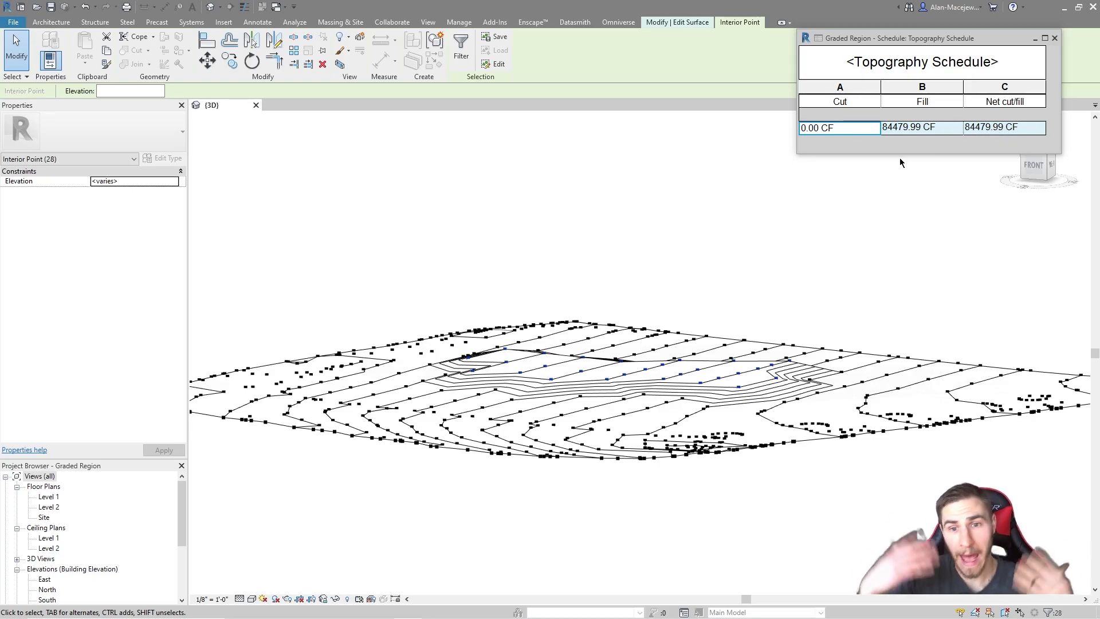
pyautogui.keyDown('shift'); pyautogui.moveTo(405, 225); pyautogui.dragTo(401, 321, button='middle'); pyautogui.keyUp('shift')
pyautogui.moveTo(325, 314); pyautogui.dragTo(493, 445)
pyautogui.keyDown('shift'); pyautogui.moveTo(492, 444); pyautogui.dragTo(642, 273, button='middle'); pyautogui.keyUp('shift')
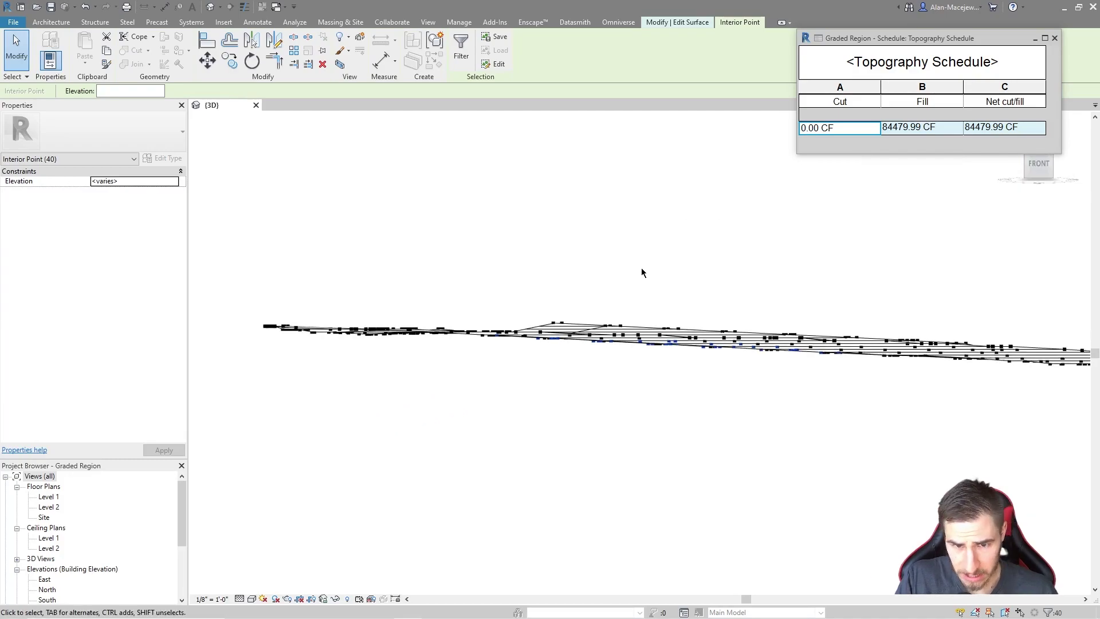
# Step: Move the 40 selected points down to dig a cut, then orbit to inspect it
pyautogui.press('m')
pyautogui.press('v')
pyautogui.click(551, 204)
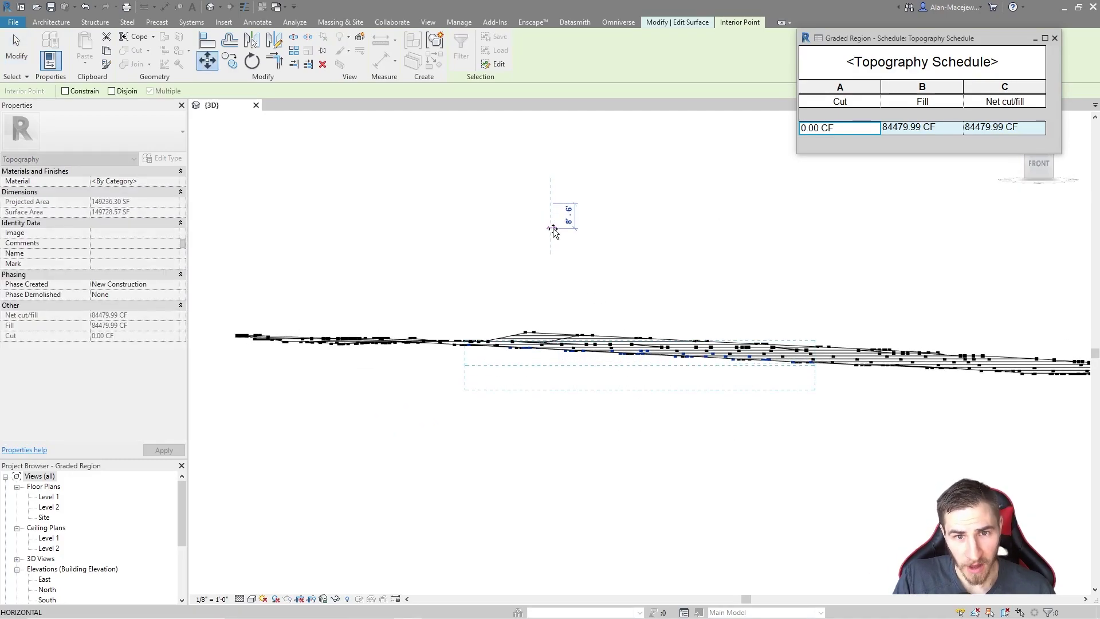
pyautogui.click(559, 217)
pyautogui.keyDown('shift'); pyautogui.moveTo(703, 267); pyautogui.dragTo(907, 153, button='middle'); pyautogui.keyUp('shift')
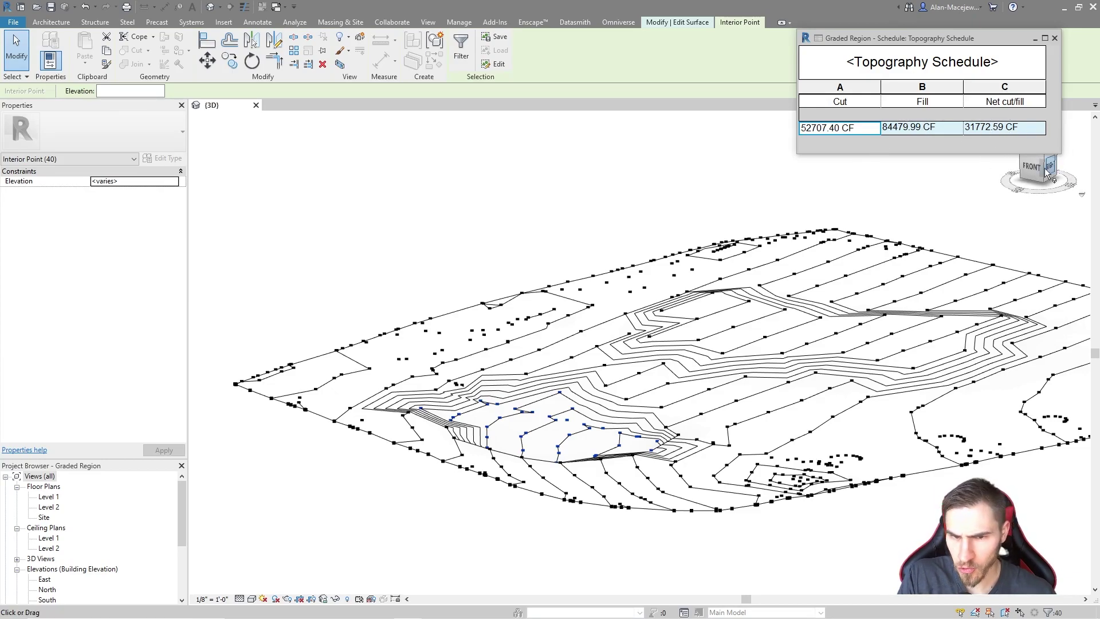
pyautogui.keyDown('shift'); pyautogui.moveTo(709, 201); pyautogui.dragTo(719, 193, button='middle'); pyautogui.keyUp('shift')
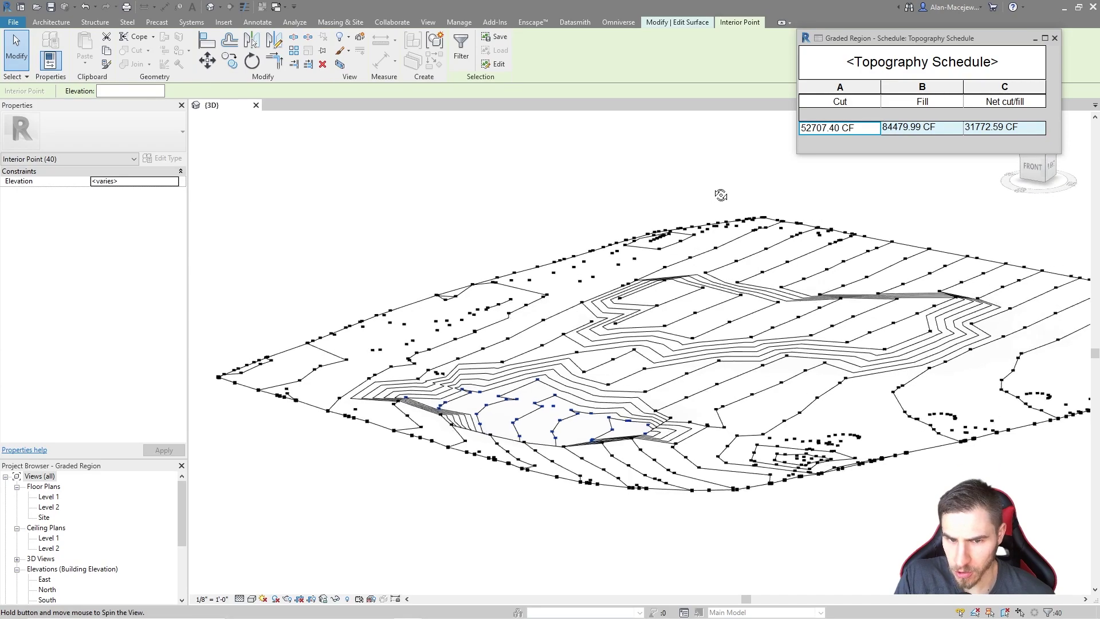
# Step: Lower the points further in Front view, giving 105414.81 CF cut and -20934.82 CF net
pyautogui.click(1034, 169)
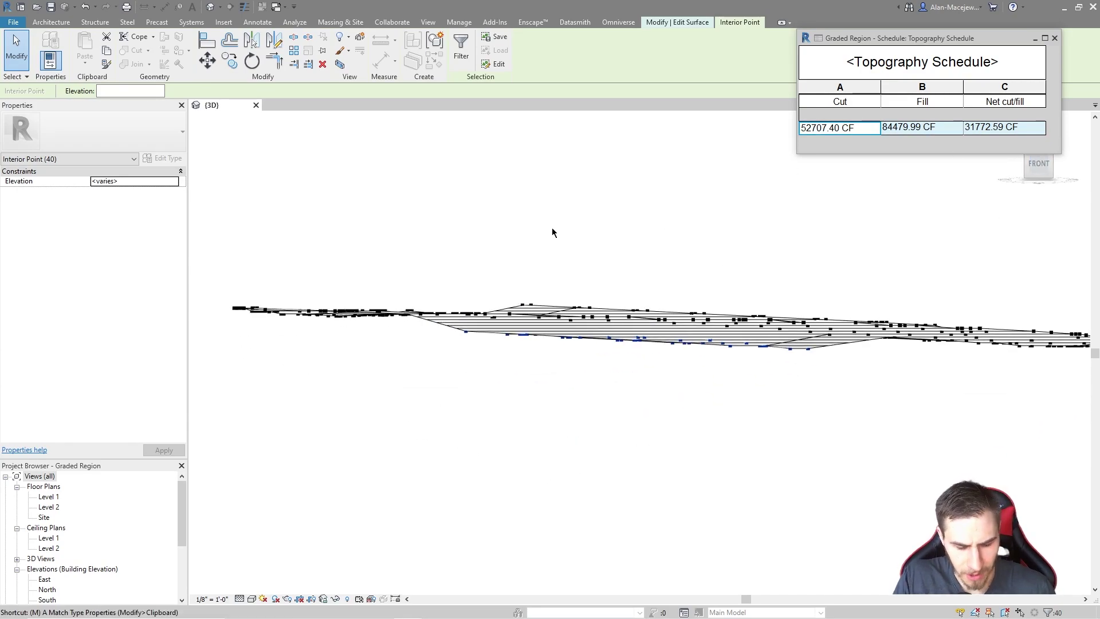
pyautogui.press('m')
pyautogui.press('v')
pyautogui.click(590, 200)
pyautogui.click(590, 218)
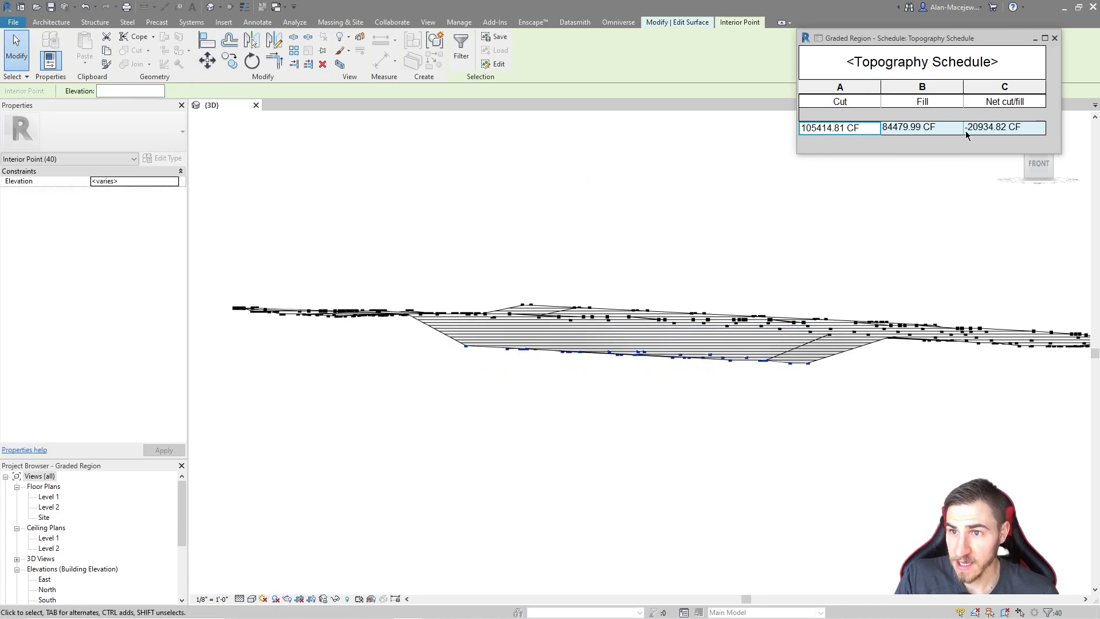
pyautogui.keyDown('shift'); pyautogui.moveTo(748, 256); pyautogui.dragTo(665, 296, button='middle'); pyautogui.keyUp('shift')
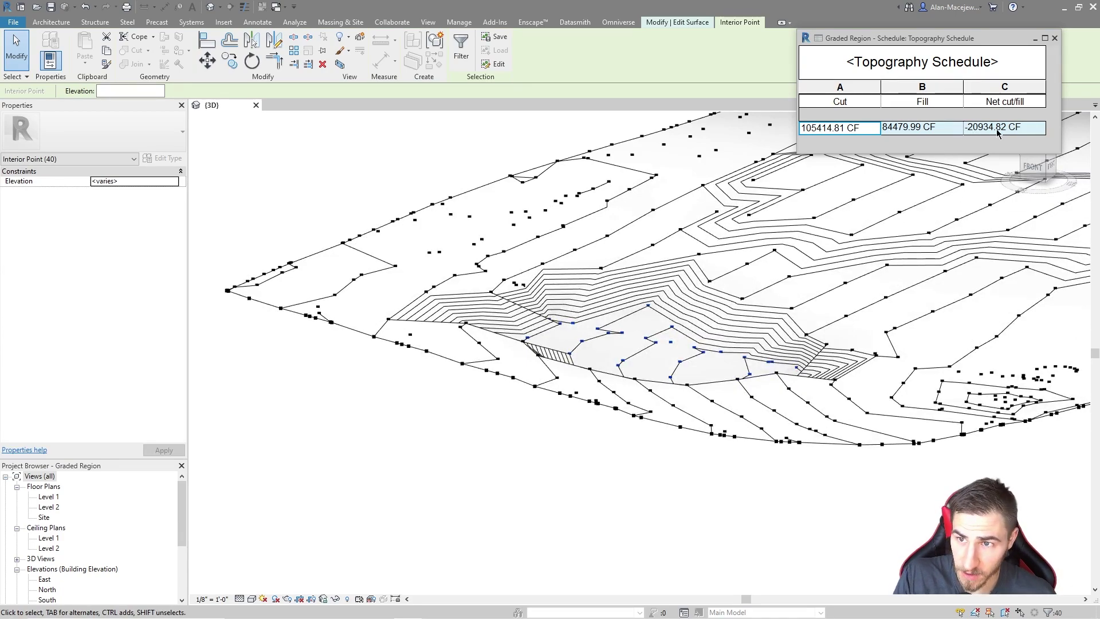
# Step: Raise the lowered points 3'-0" so net cut/fill drops to 148.14 CF, then deselect
pyautogui.click(1034, 166)
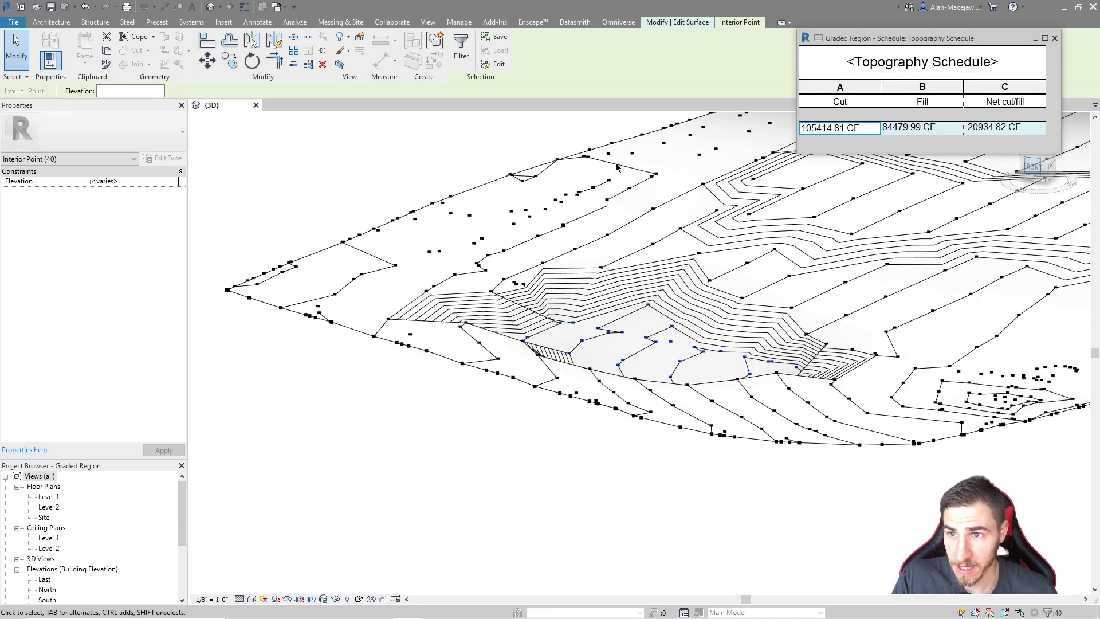
pyautogui.press('m')
pyautogui.press('v')
pyautogui.click(559, 246)
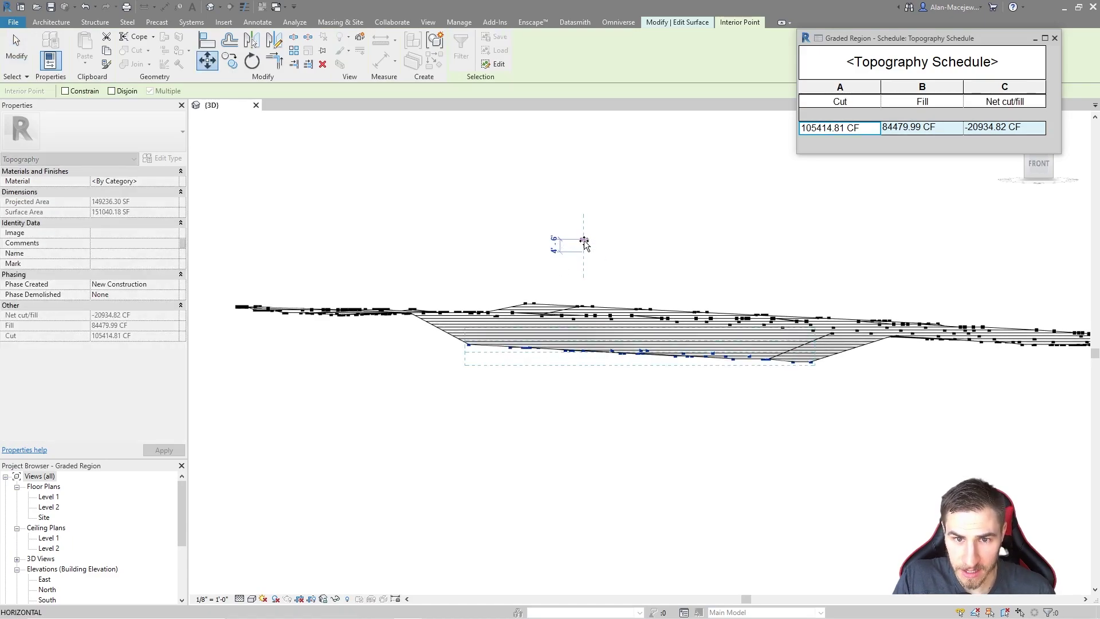
pyautogui.click(583, 244)
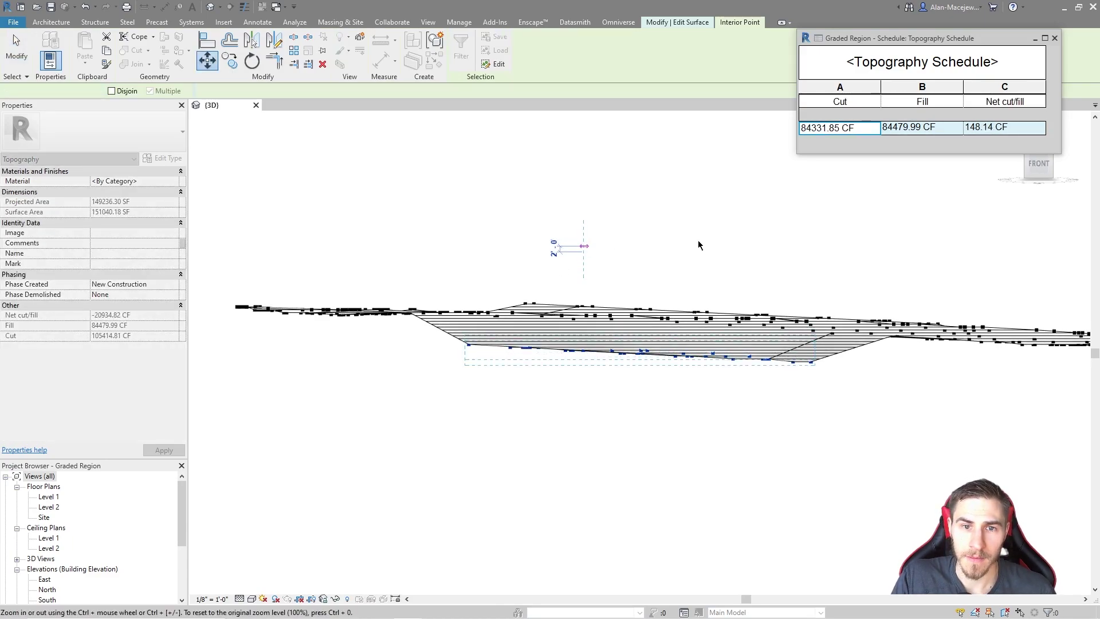
pyautogui.keyDown('shift'); pyautogui.moveTo(716, 216); pyautogui.dragTo(550, 356, button='middle'); pyautogui.keyUp('shift')
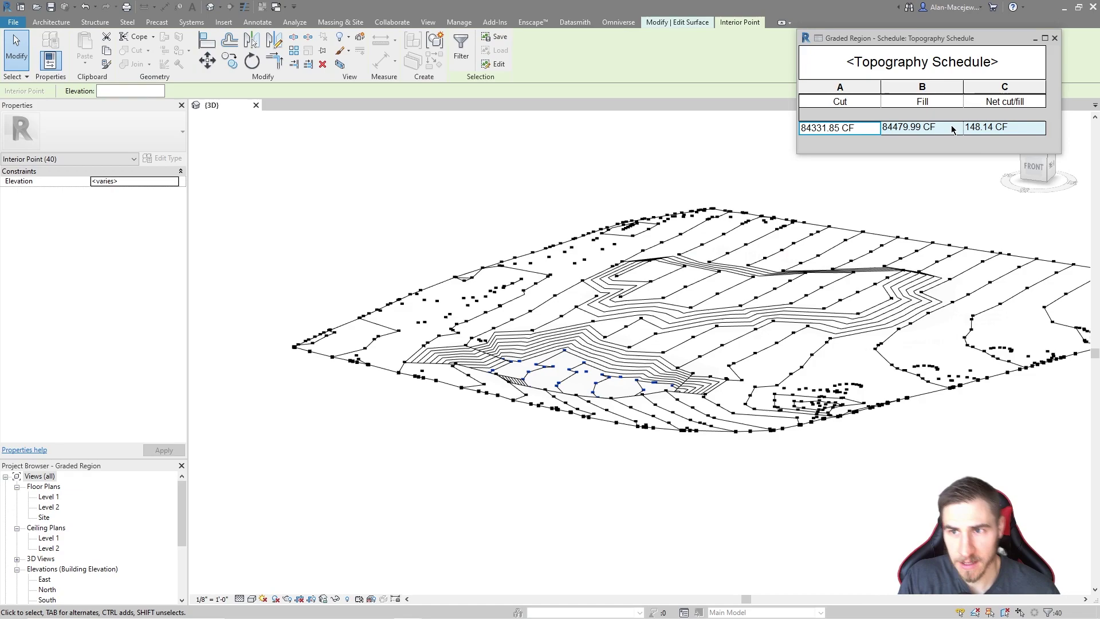
pyautogui.moveTo(663, 197); pyautogui.dragTo(704, 222, button='middle')
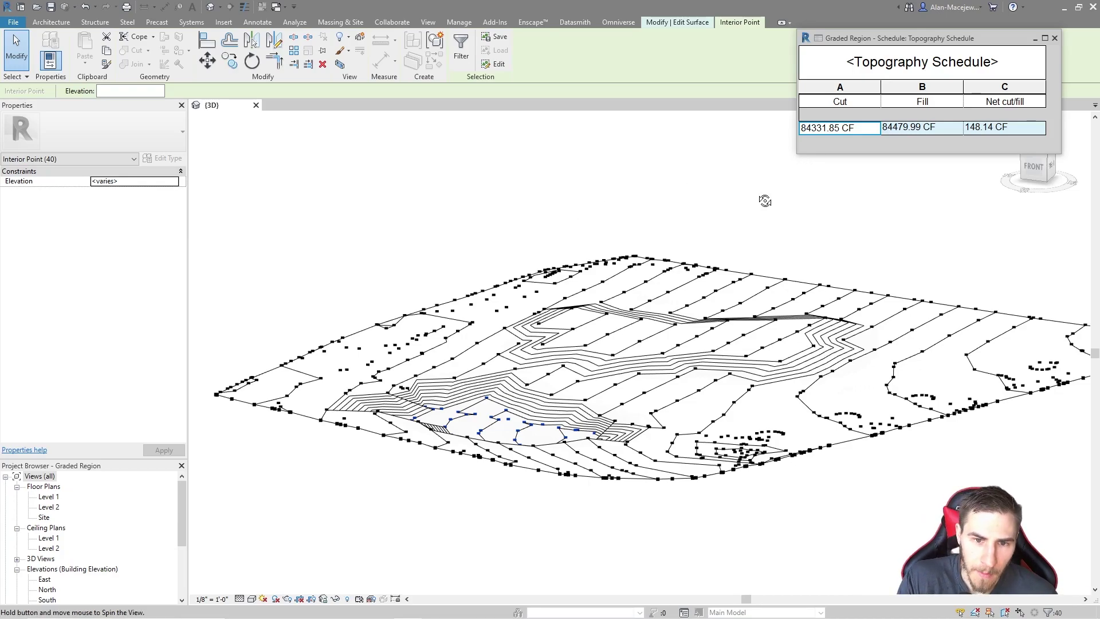
pyautogui.keyDown('shift'); pyautogui.moveTo(766, 202); pyautogui.dragTo(738, 204, button='middle'); pyautogui.keyUp('shift')
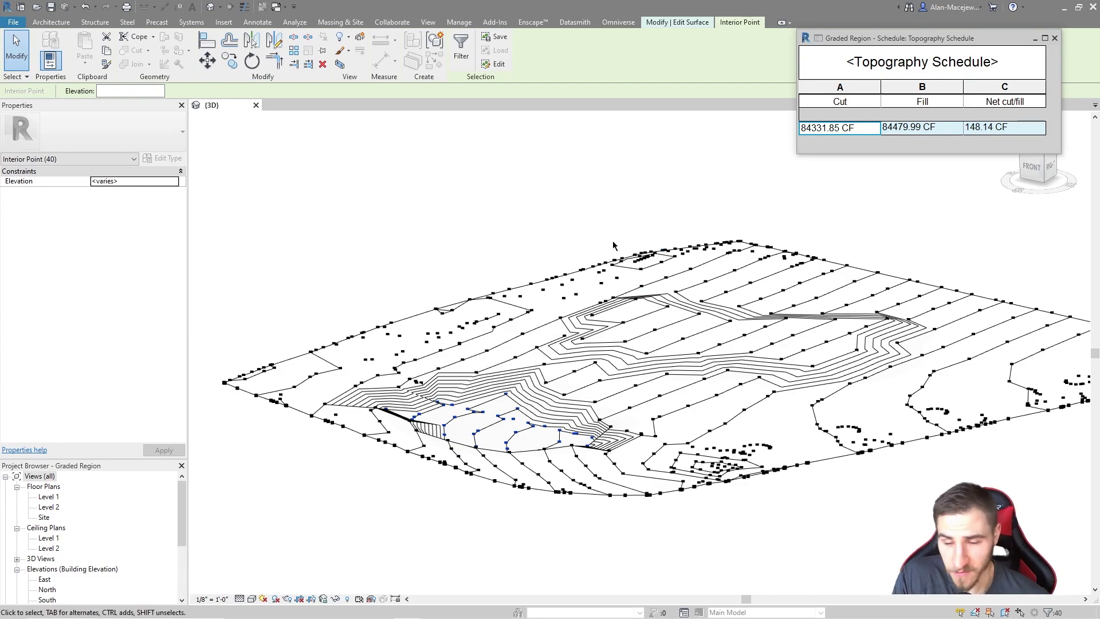
pyautogui.press('Escape')
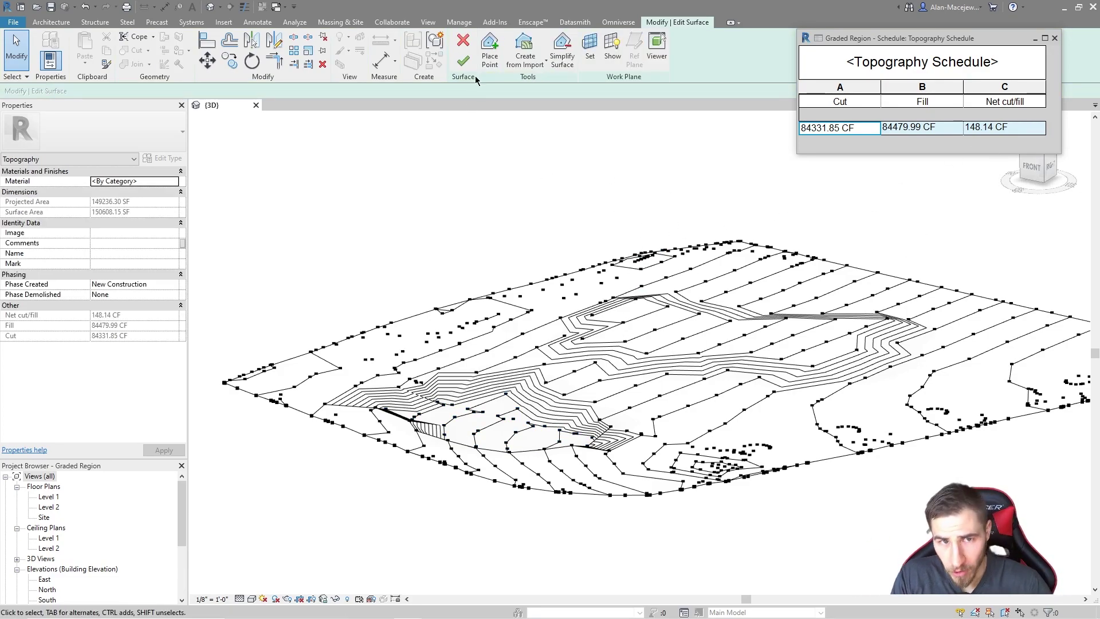
# Step: Finish editing the surface, frame the whole terrain, and bring up Massing & Site
pyautogui.click(463, 59)
pyautogui.keyDown('shift'); pyautogui.moveTo(702, 225); pyautogui.dragTo(526, 325, button='middle'); pyautogui.keyUp('shift')
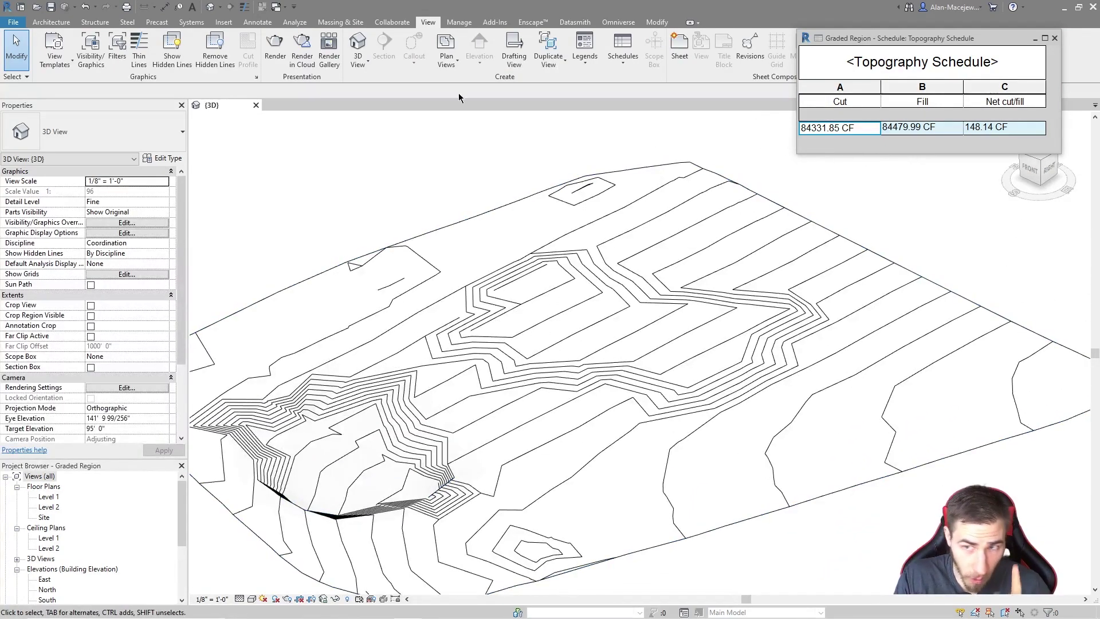
pyautogui.scroll(-2, 825, 287)
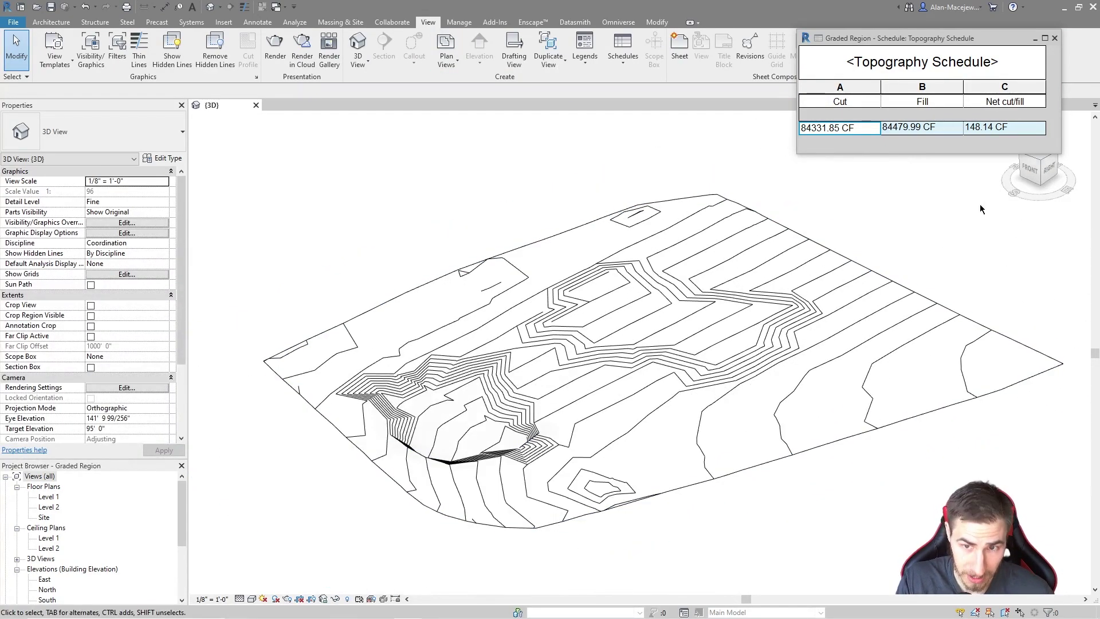
pyautogui.moveTo(894, 250); pyautogui.dragTo(863, 248, button='middle')
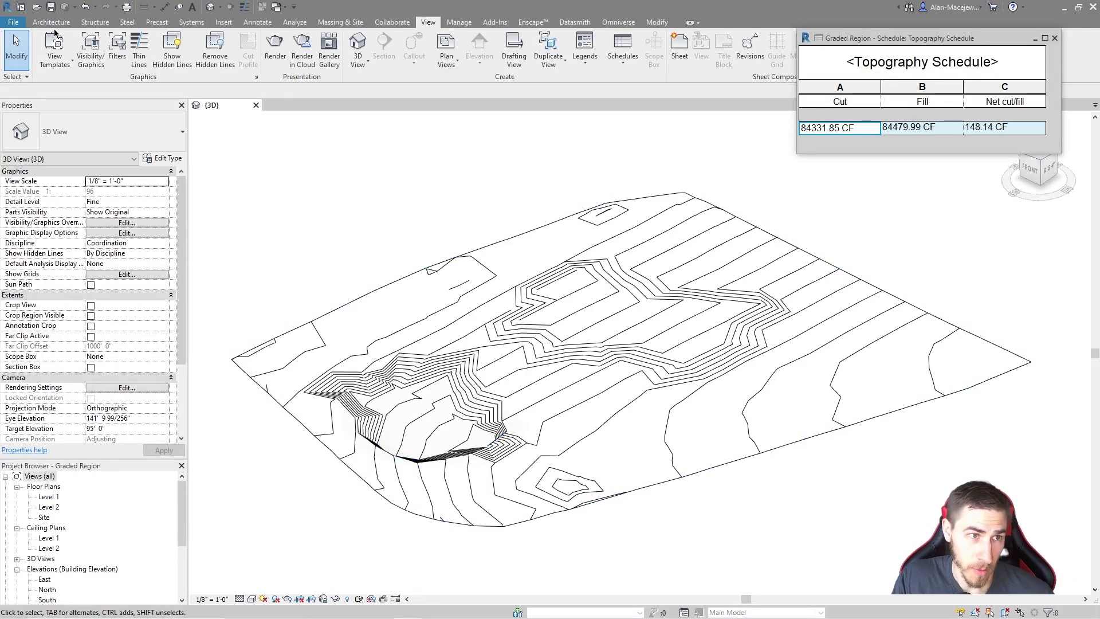
pyautogui.click(333, 22)
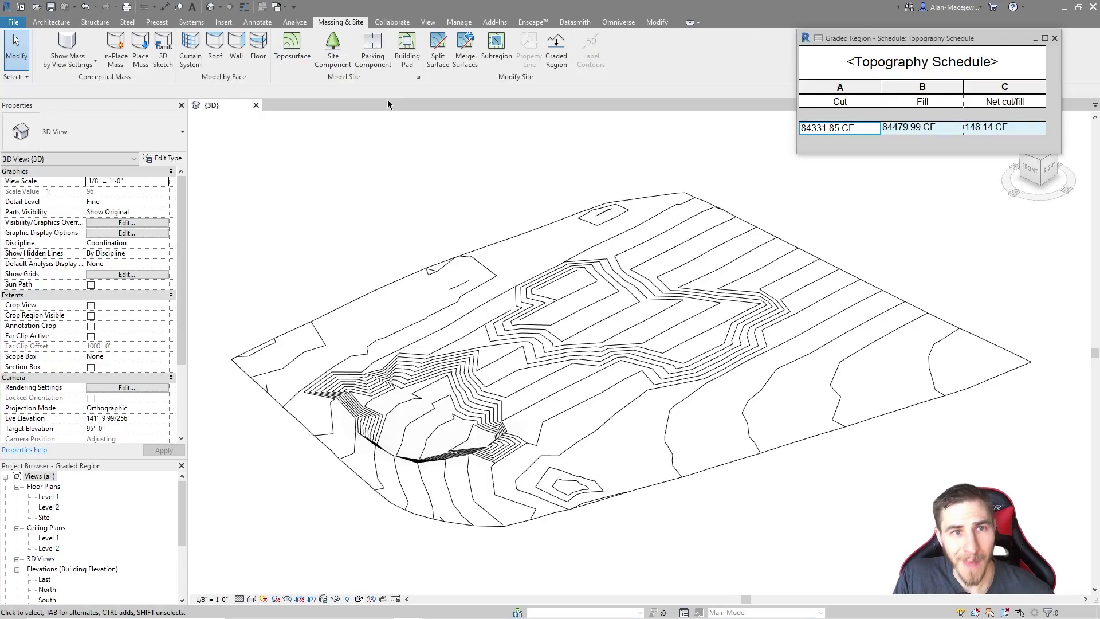
# Step: Sketch a closed eight-corner building pad boundary across the terrain and finish the pad
pyautogui.click(407, 56)
pyautogui.click(543, 40)
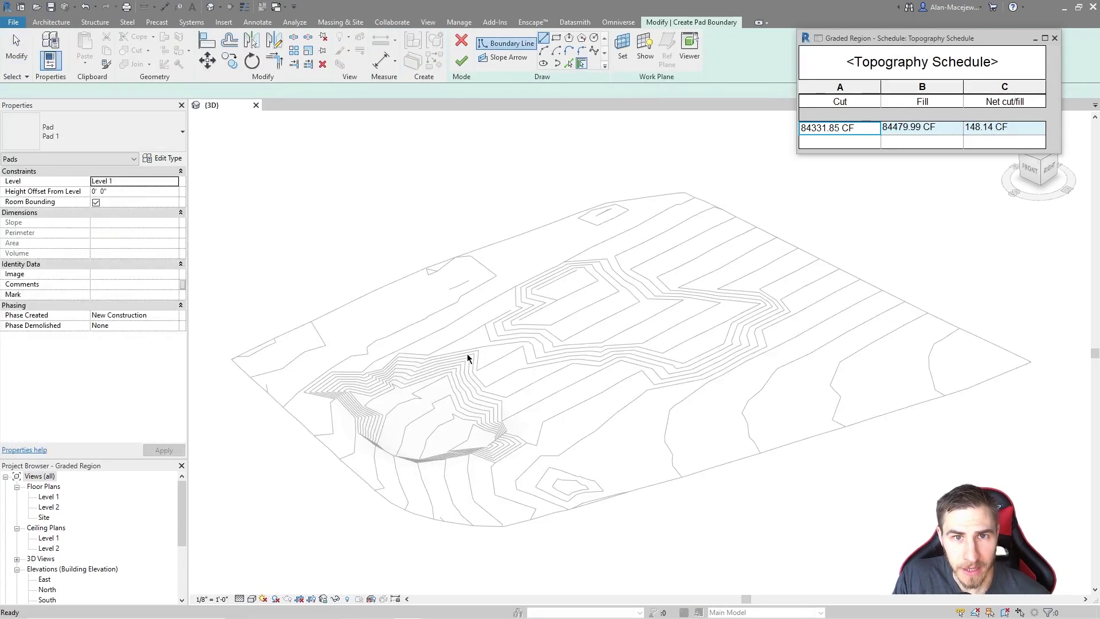
pyautogui.click(347, 417)
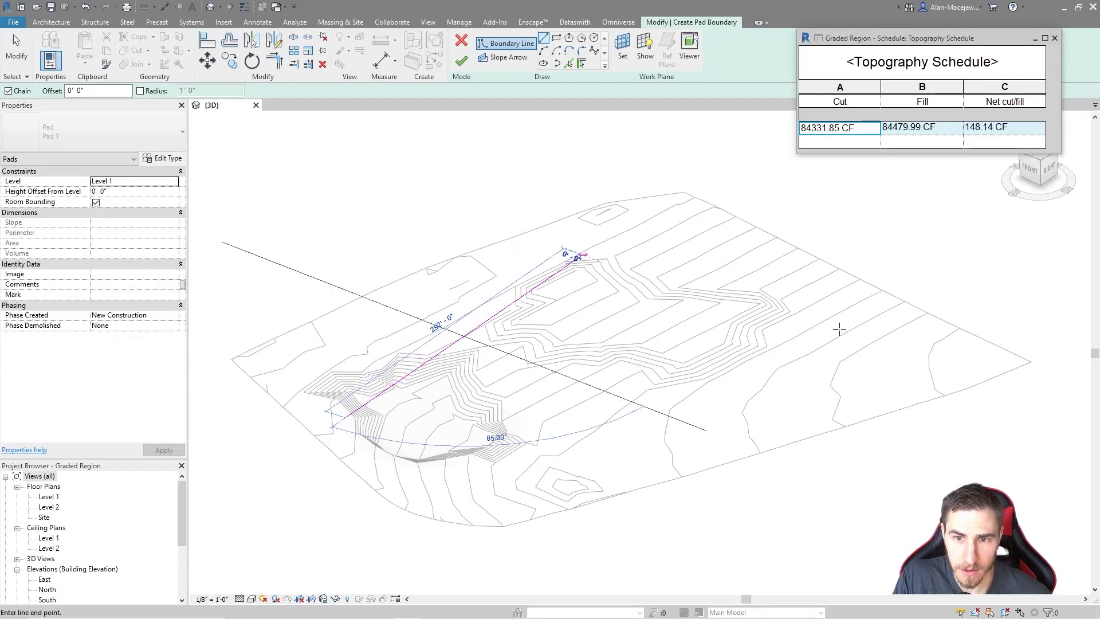
pyautogui.click(583, 255)
pyautogui.click(899, 342)
pyautogui.click(800, 384)
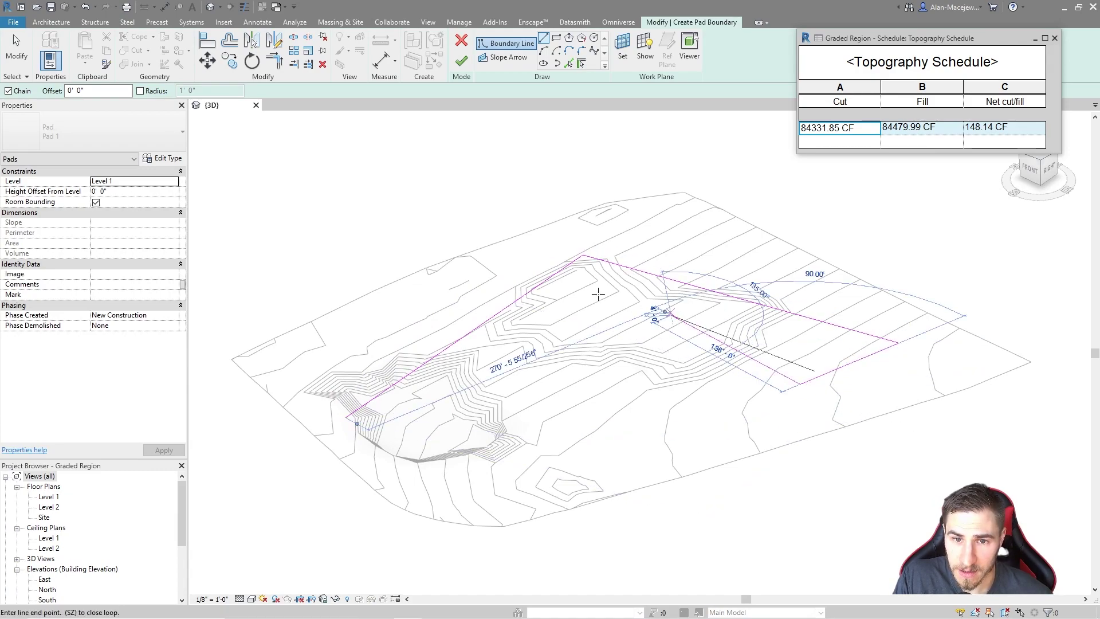
pyautogui.click(588, 292)
pyautogui.click(657, 412)
pyautogui.click(492, 393)
pyautogui.click(411, 473)
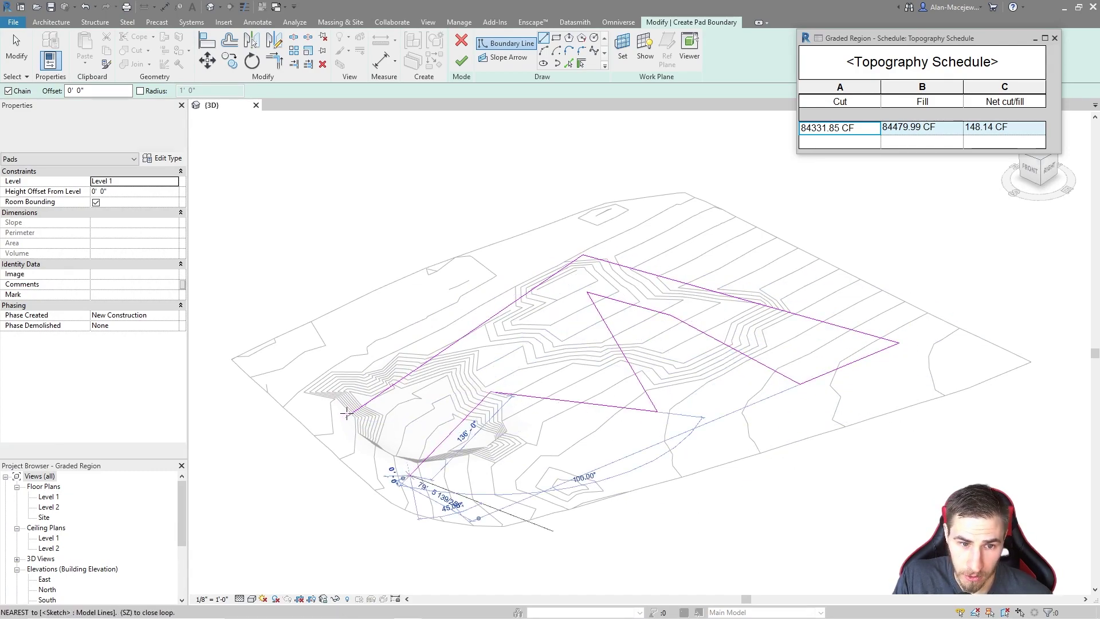
pyautogui.click(346, 417)
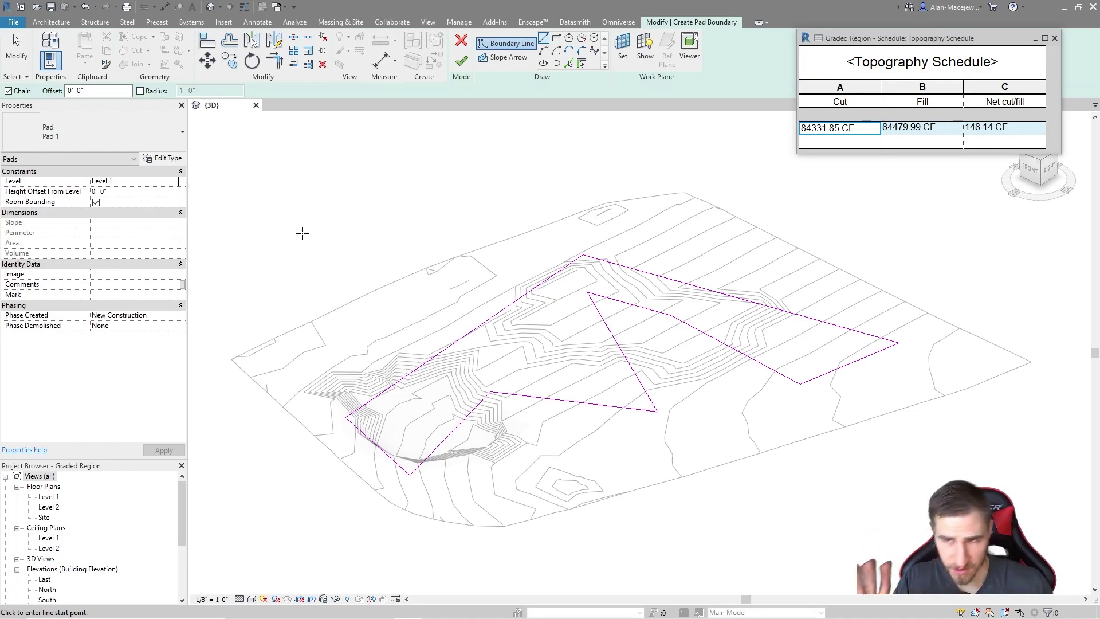
pyautogui.click(462, 61)
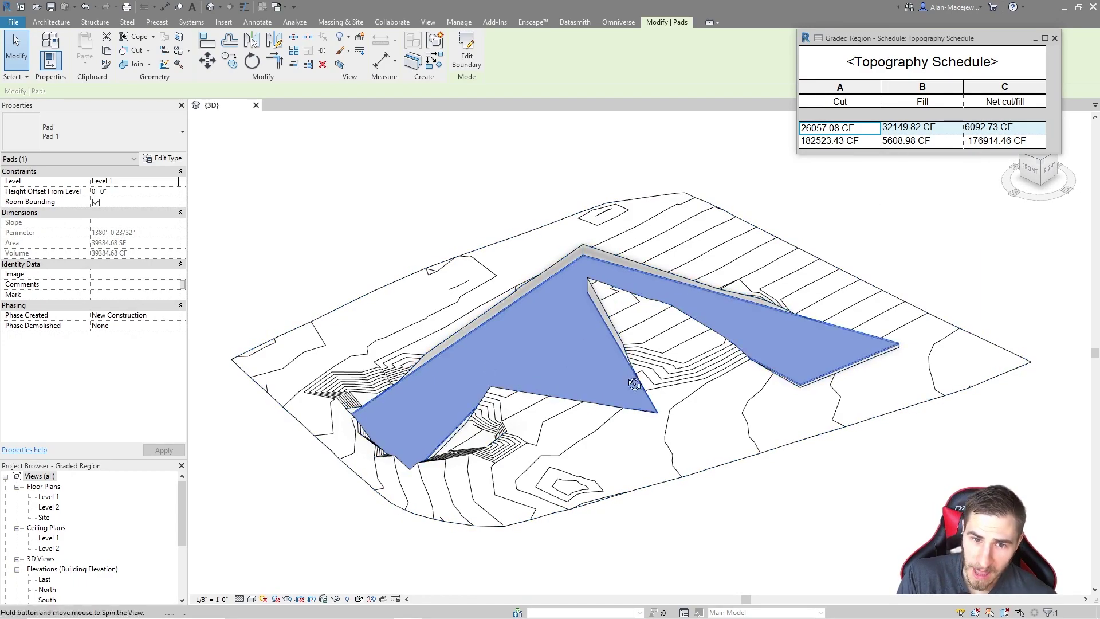
# Step: Deselect the pad and select the topography, showing 26057.08 CF cut and 32149.82 CF fill
pyautogui.keyDown('shift'); pyautogui.moveTo(634, 384); pyautogui.dragTo(607, 378, button='middle'); pyautogui.keyUp('shift')
pyautogui.scroll(3, 452, 335)
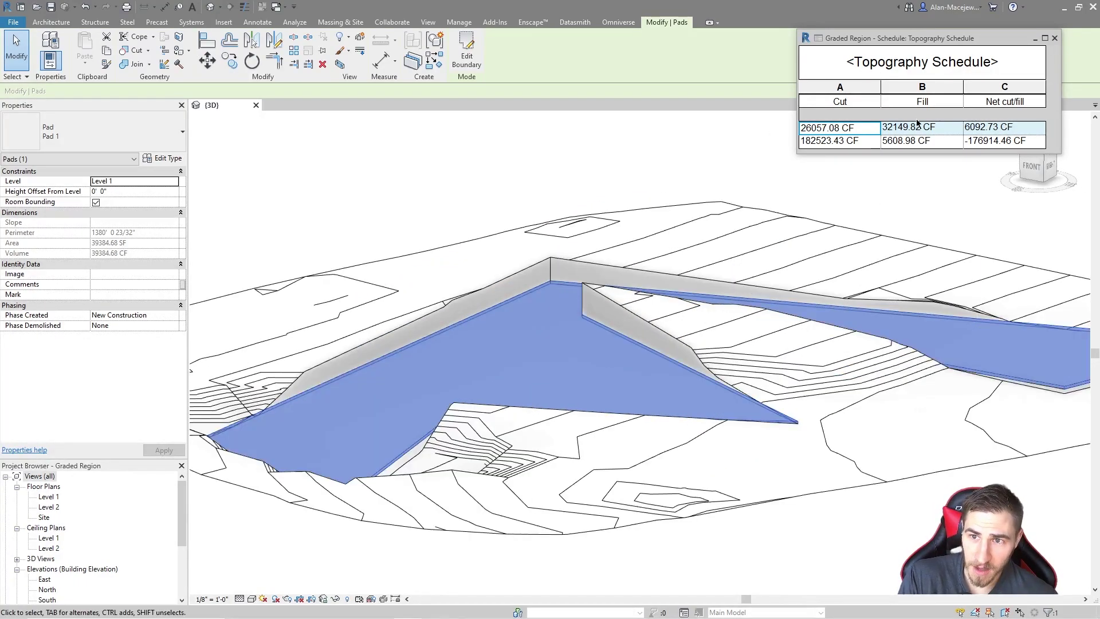
pyautogui.moveTo(643, 367); pyautogui.dragTo(675, 339, button='middle')
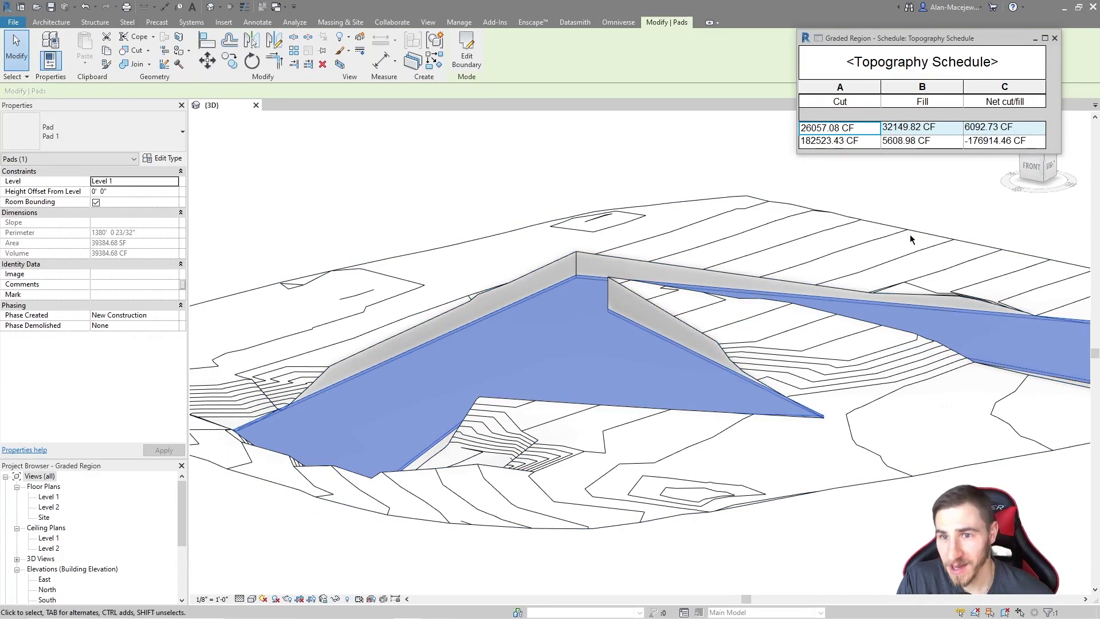
pyautogui.press('Escape')
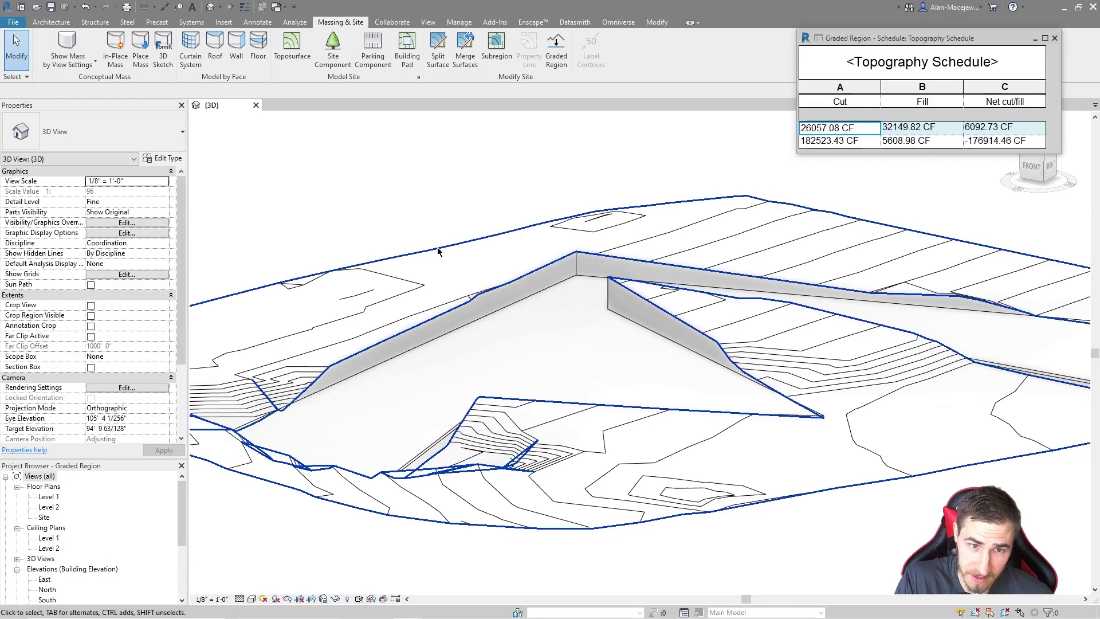
pyautogui.click(447, 254)
pyautogui.moveTo(662, 346)
pyautogui.keyDown('shift'); pyautogui.mouseDown(button='middle')
pyautogui.moveTo(825, 328)
pyautogui.moveTo(651, 359)
pyautogui.moveTo(690, 364)
pyautogui.mouseUp(button='middle'); pyautogui.keyUp('shift')
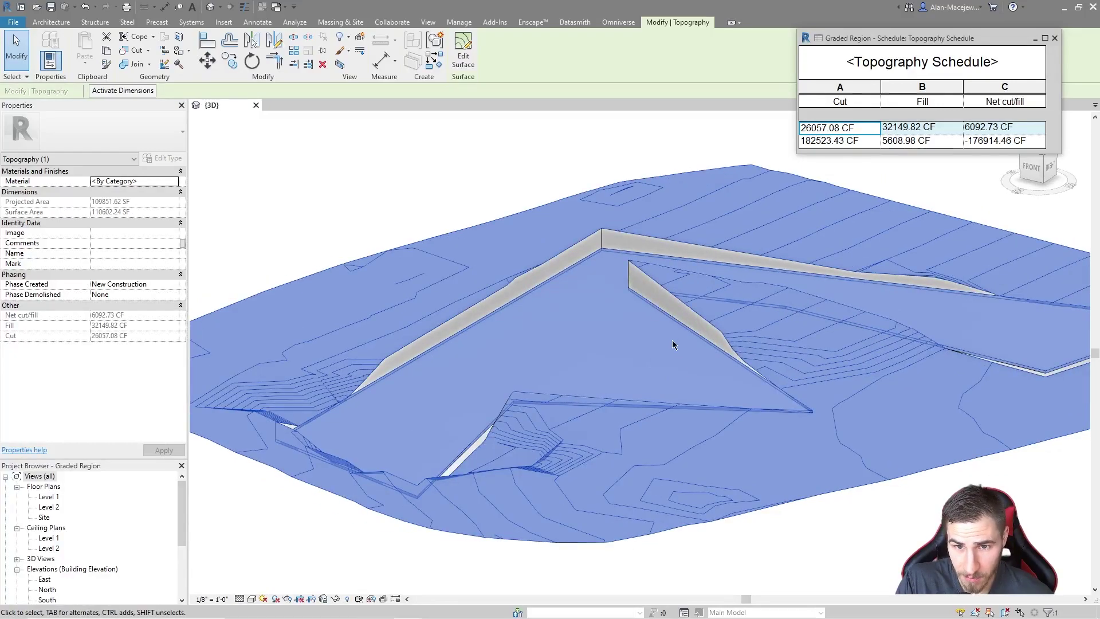
# Step: Name the pad's graded surface (182523.43 CF cut) Pad Topo, then select the original surface's Name field
pyautogui.scroll(5, 596, 234)
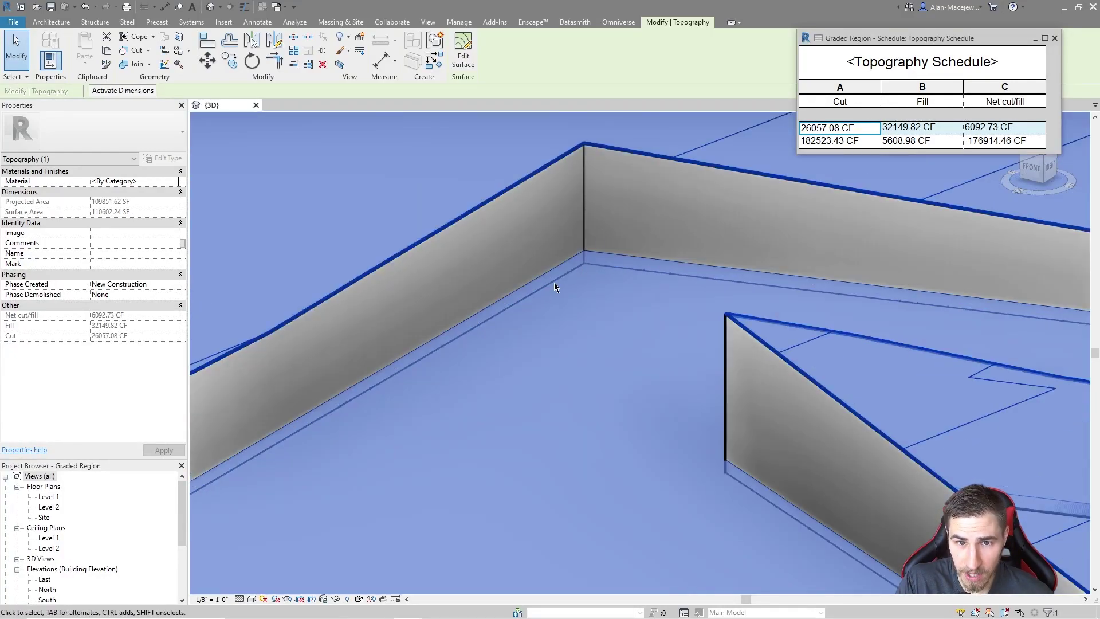
pyautogui.click(585, 190)
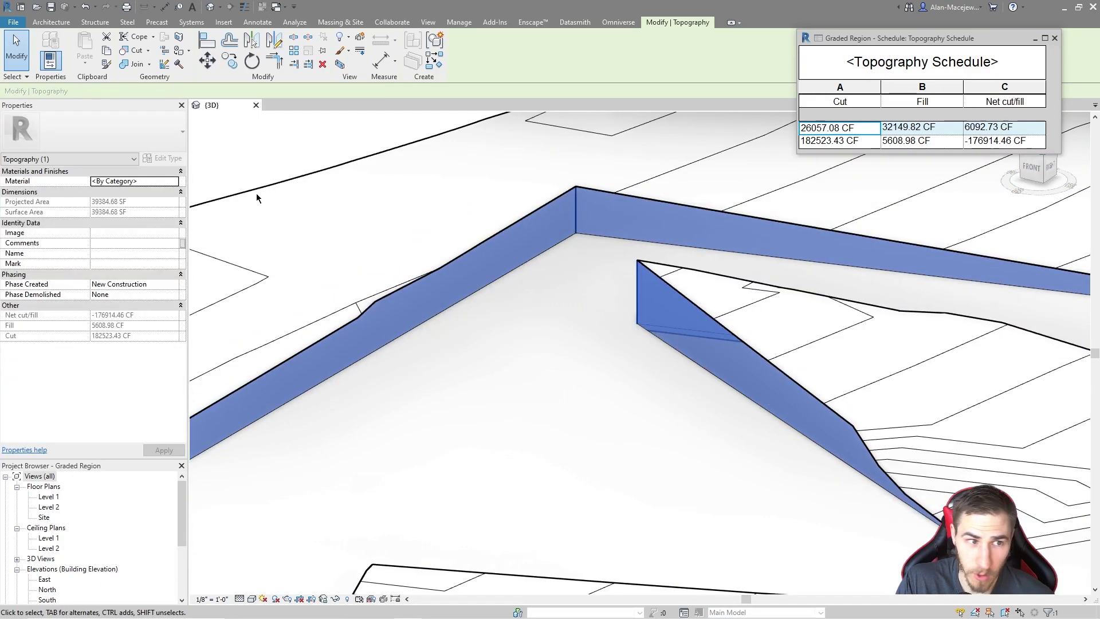
pyautogui.scroll(-2, 588, 239)
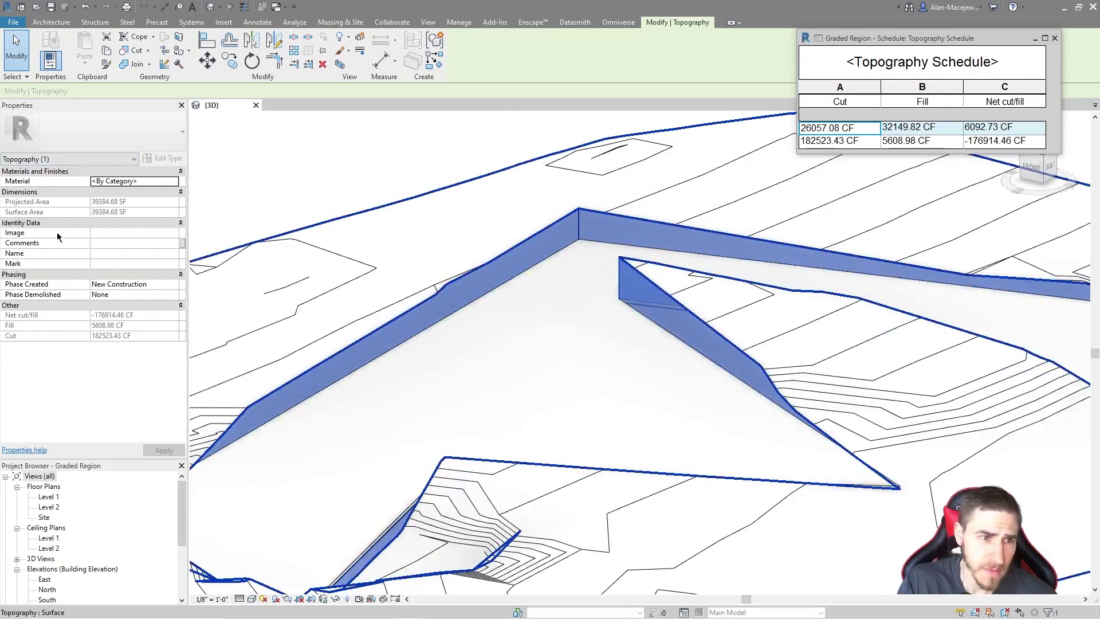
pyautogui.click(109, 253)
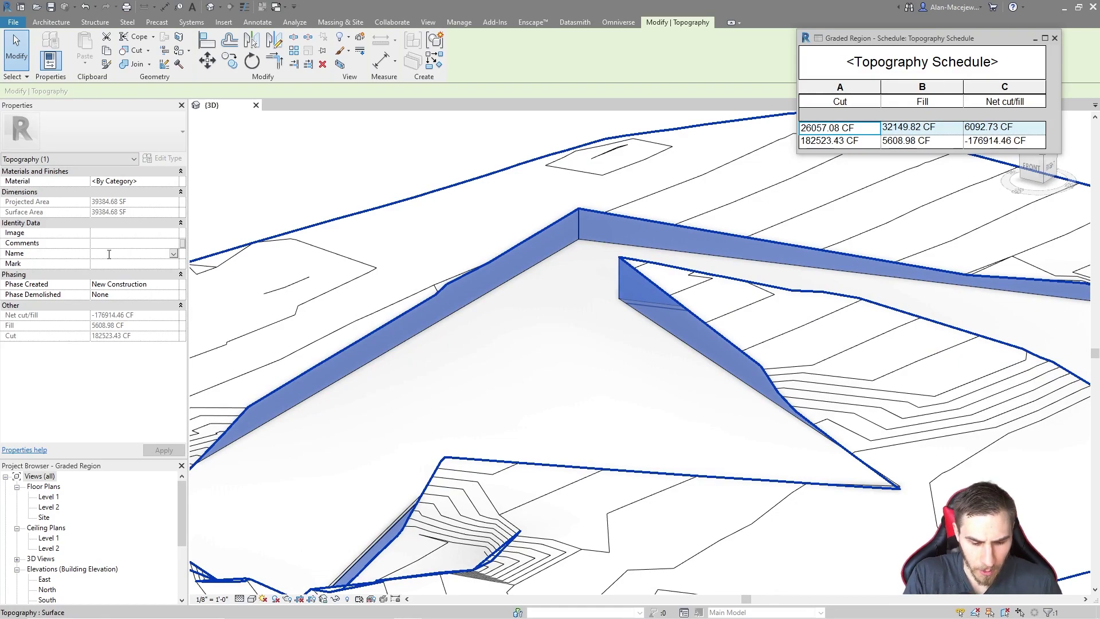
pyautogui.write('Pad Topo')
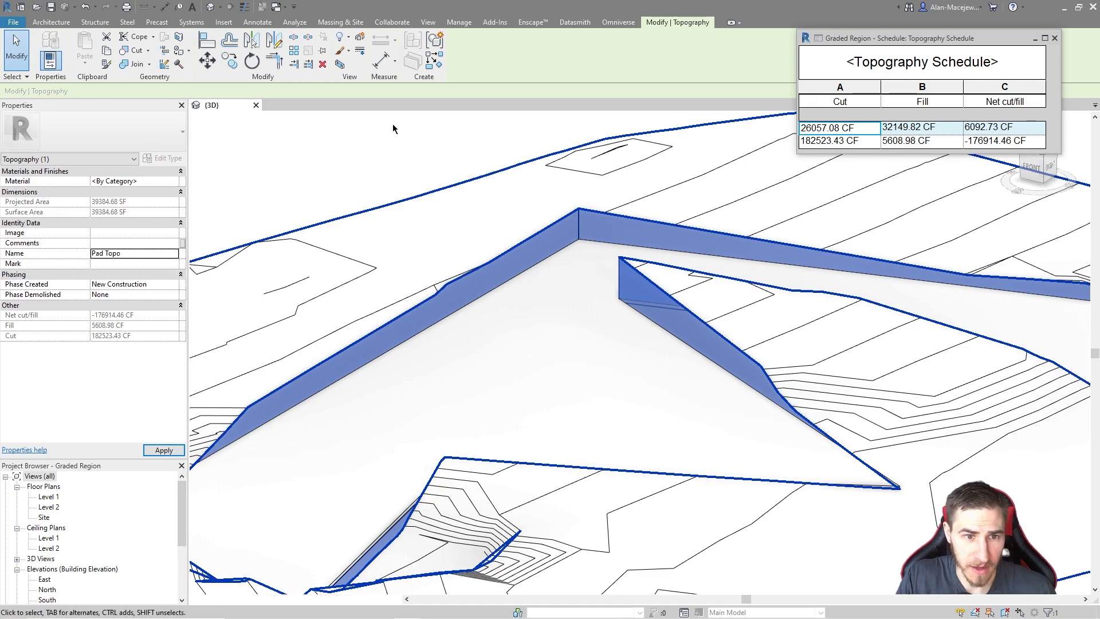
pyautogui.click(353, 221)
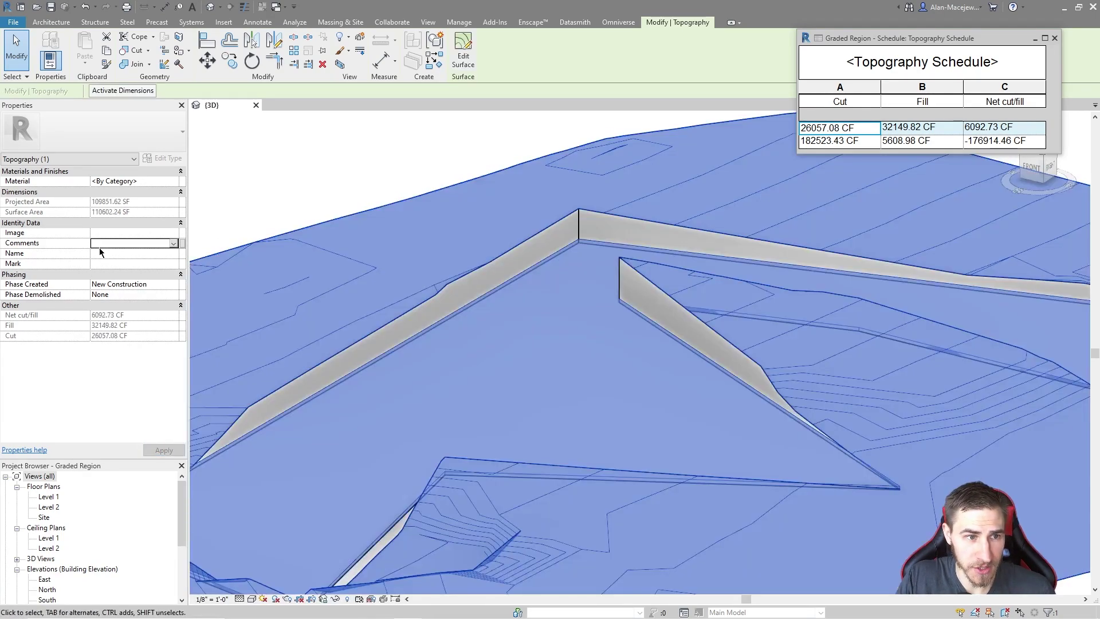
pyautogui.click(100, 252)
# Step: Name the original surface Topo and add Name as the first Topography Schedule field
pyautogui.write('Topo')
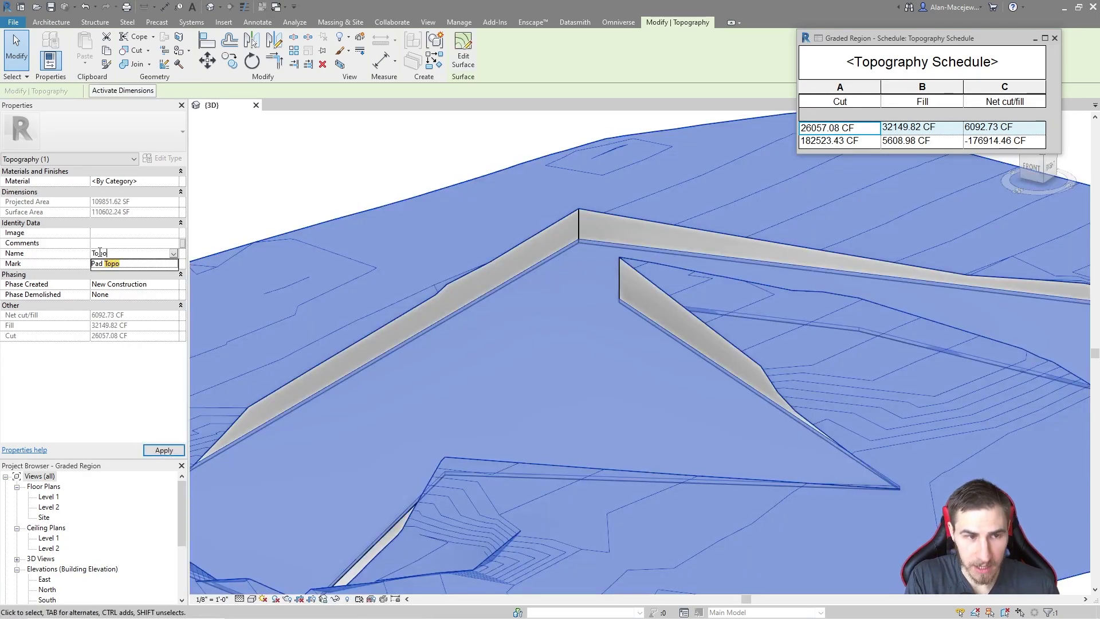
pyautogui.click(892, 116)
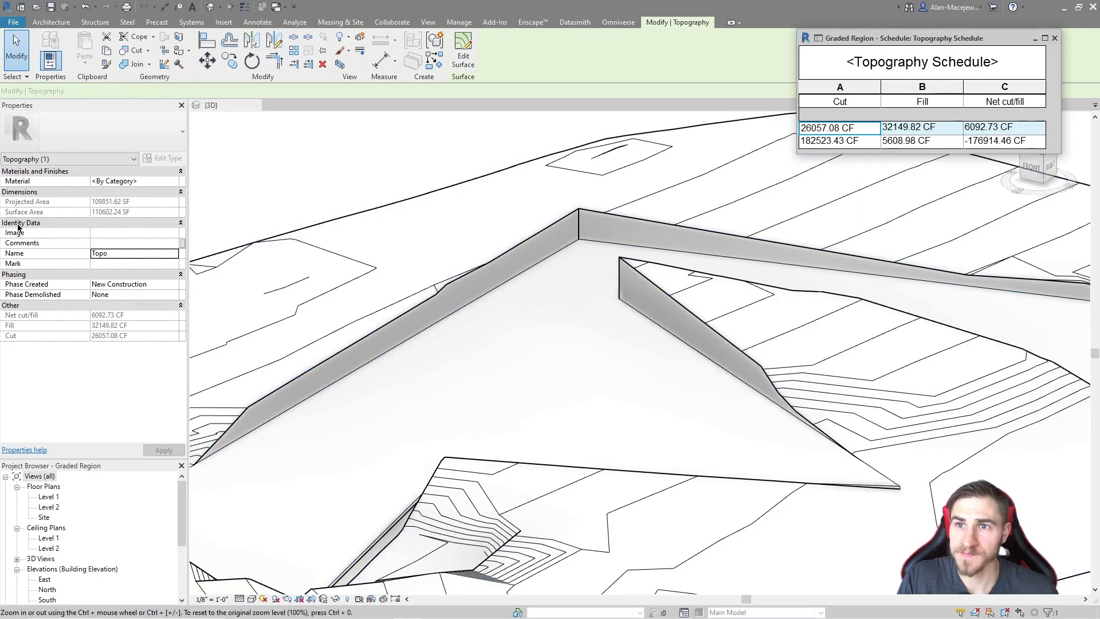
pyautogui.click(111, 255)
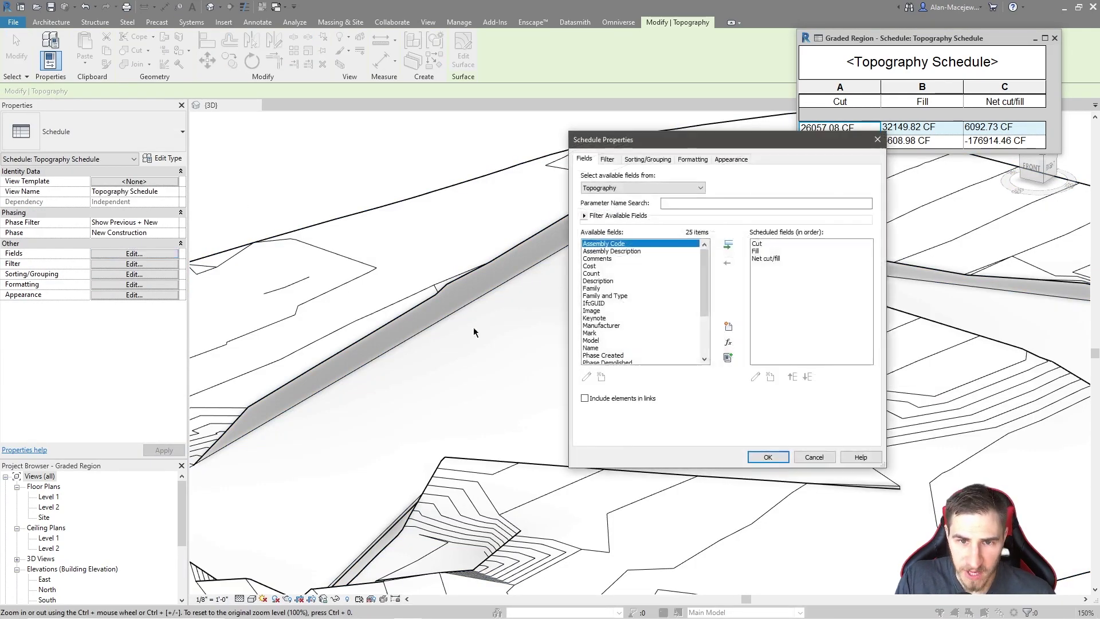
pyautogui.doubleClick(591, 347)
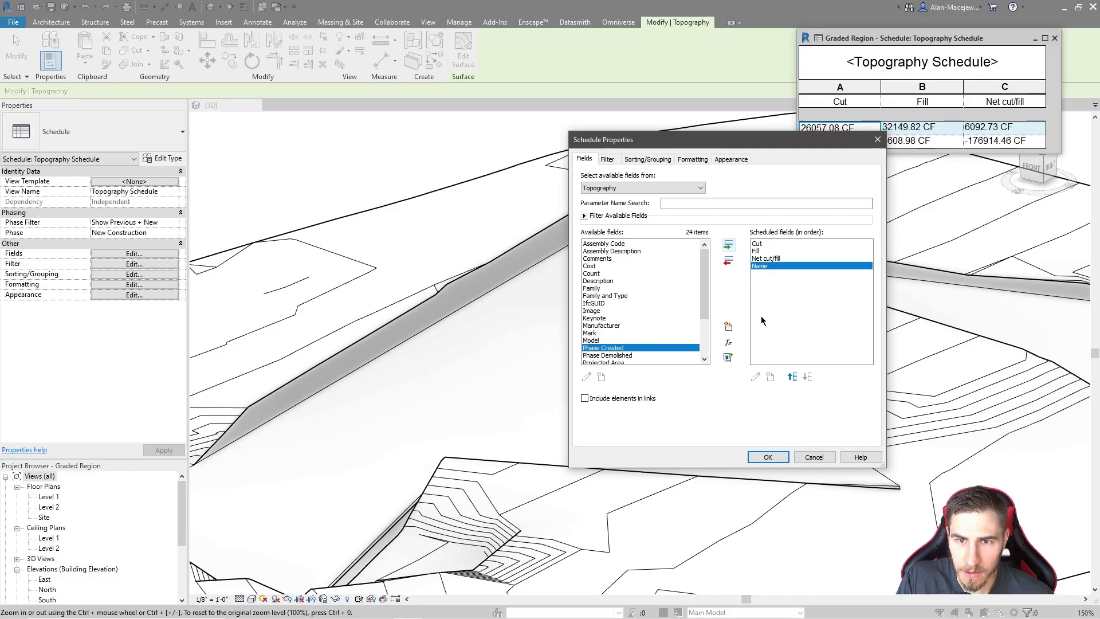
pyautogui.click(794, 376)
pyautogui.click(793, 376)
pyautogui.click(793, 376)
pyautogui.click(768, 457)
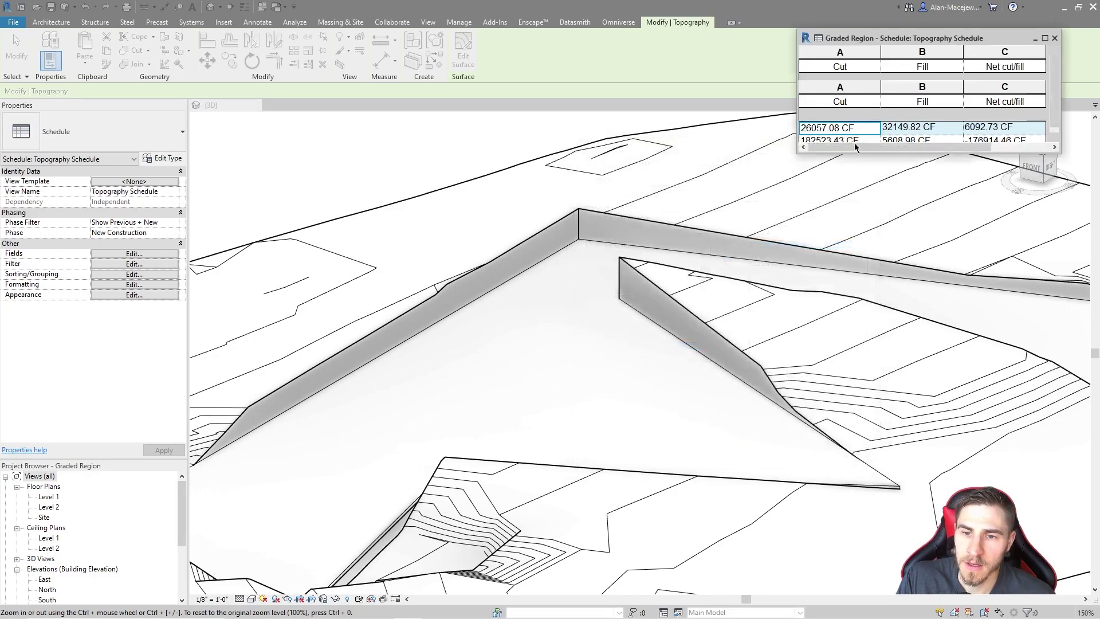
# Step: Widen the schedule to show Net cut/fill and highlight the Topo and Pad Topo rows
pyautogui.moveTo(797, 109); pyautogui.dragTo(708, 109)
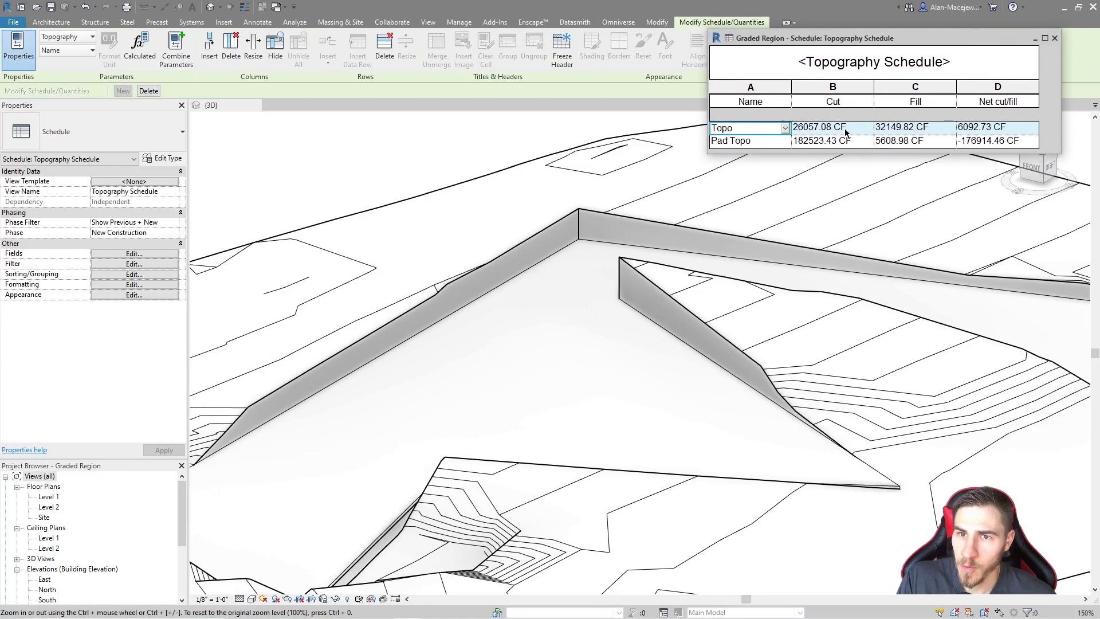
pyautogui.moveTo(845, 128); pyautogui.dragTo(906, 128)
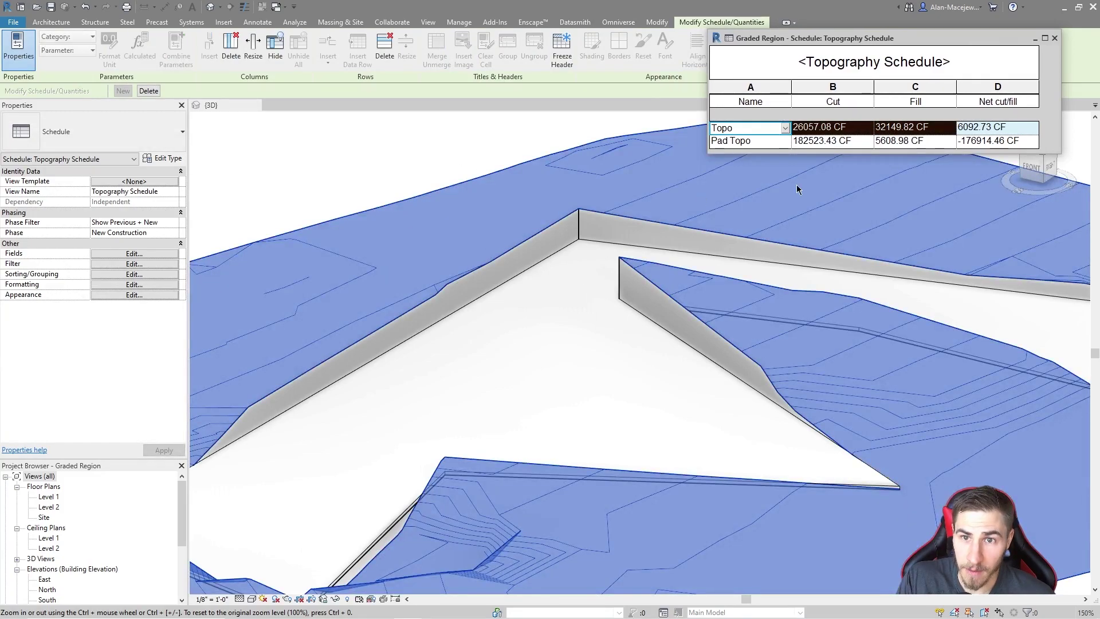
pyautogui.click(749, 142)
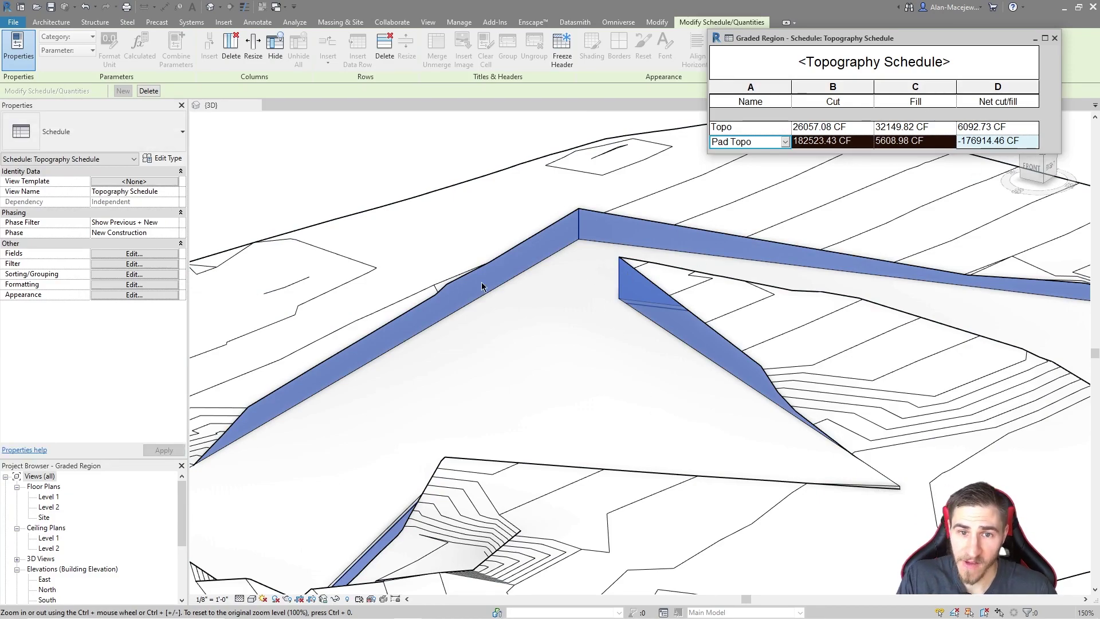
# Step: Select the Pad Topo surface in the 3D view and orbit to inspect the pad
pyautogui.click(354, 187)
pyautogui.click(552, 328)
pyautogui.keyDown('shift'); pyautogui.moveTo(552, 329); pyautogui.dragTo(925, 388, button='middle'); pyautogui.keyUp('shift')
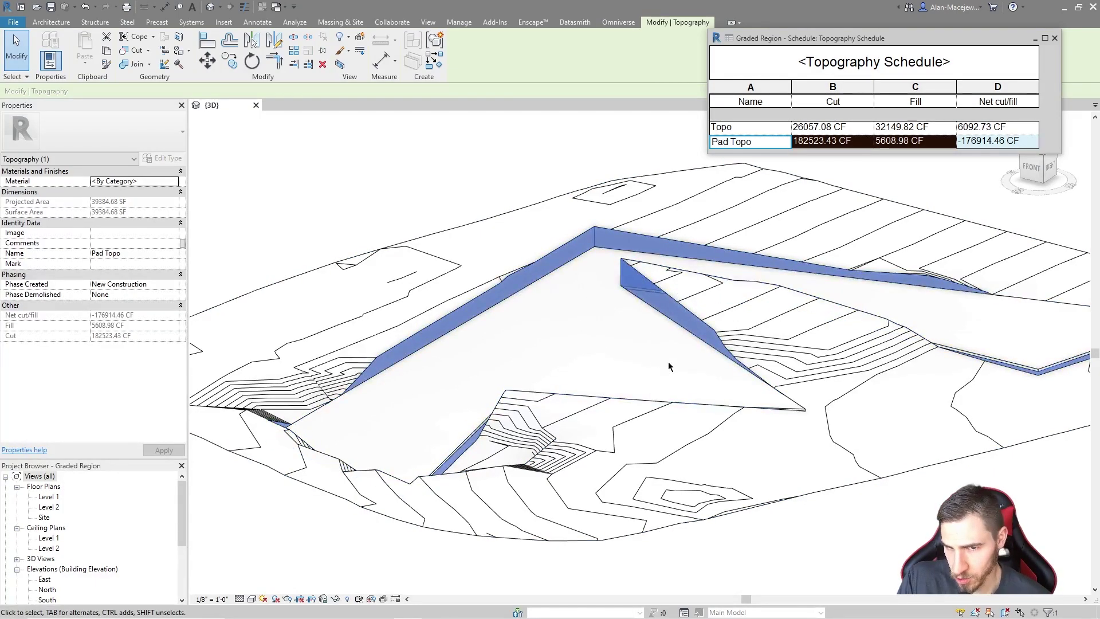
# Step: Raise the building pad's Height Offset From Level to 5'
pyautogui.click(554, 293)
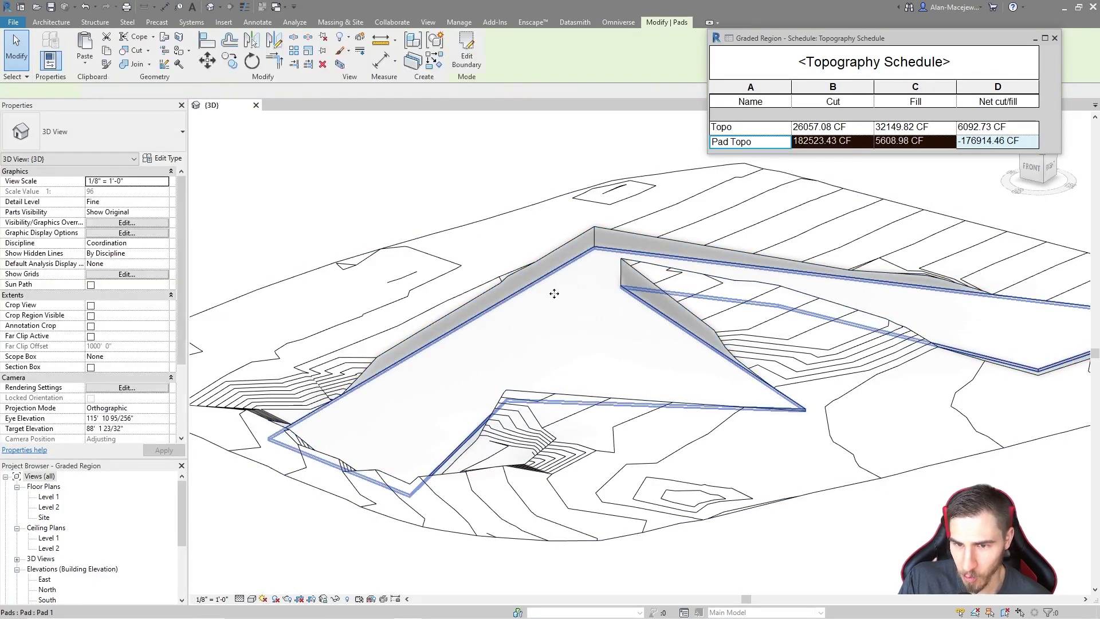
pyautogui.click(128, 192)
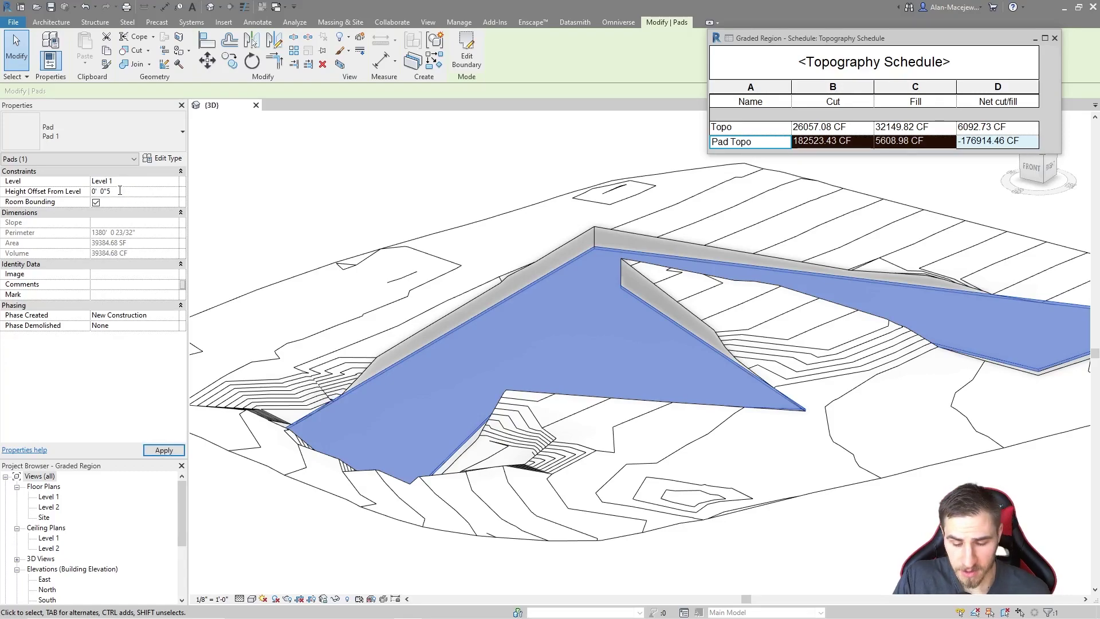
pyautogui.write('5')
pyautogui.press('Return')
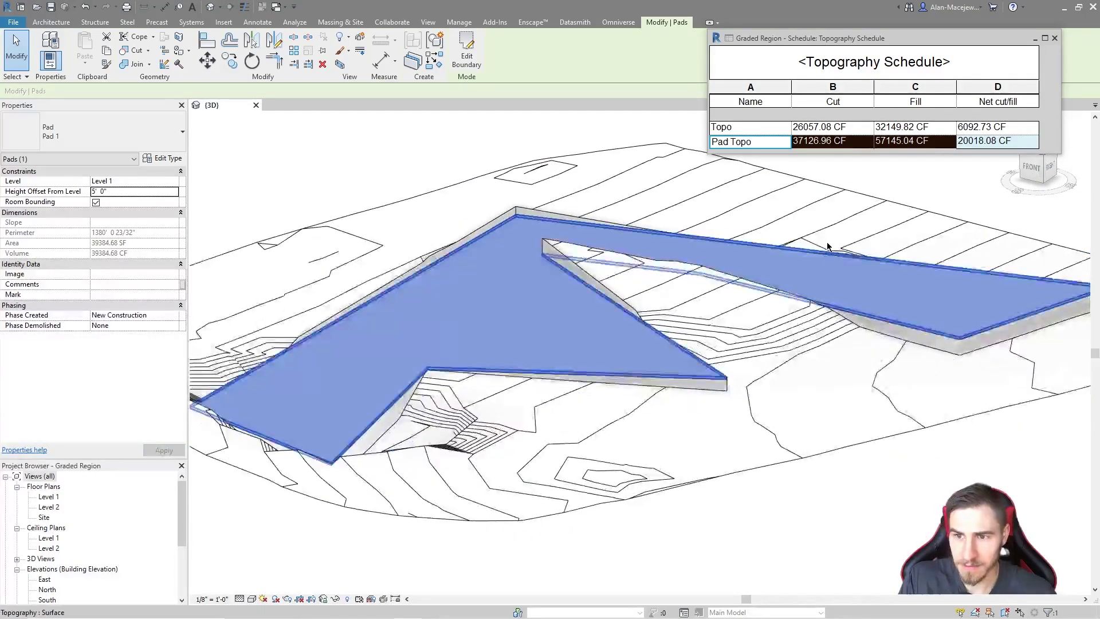
pyautogui.moveTo(906, 262); pyautogui.dragTo(828, 242, button='middle')
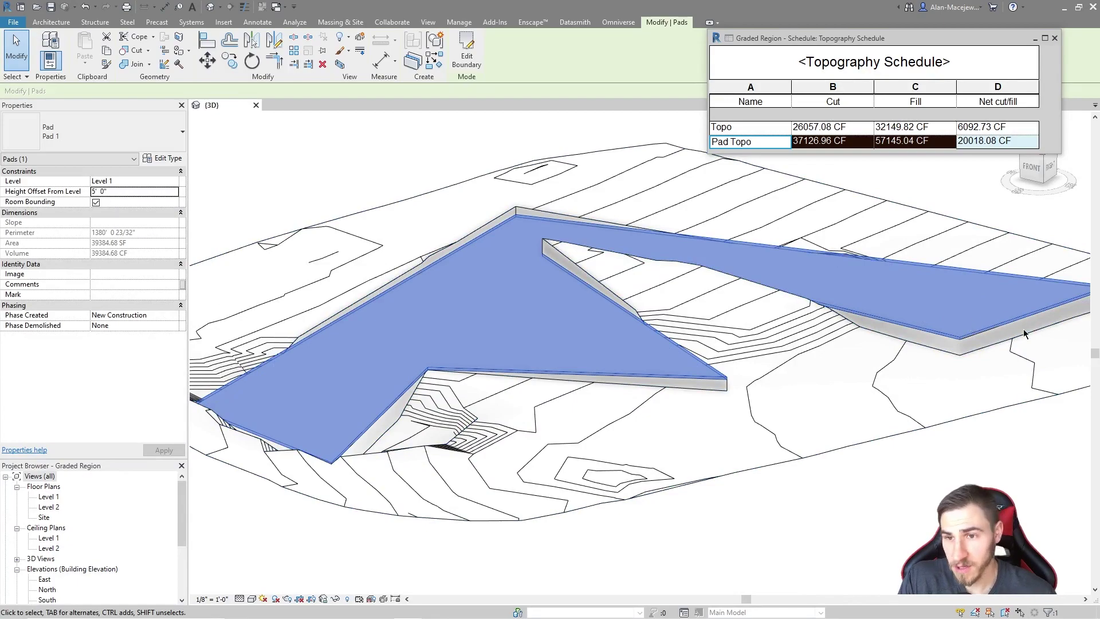
pyautogui.scroll(-2, 855, 326)
pyautogui.scroll(1, 317, 383)
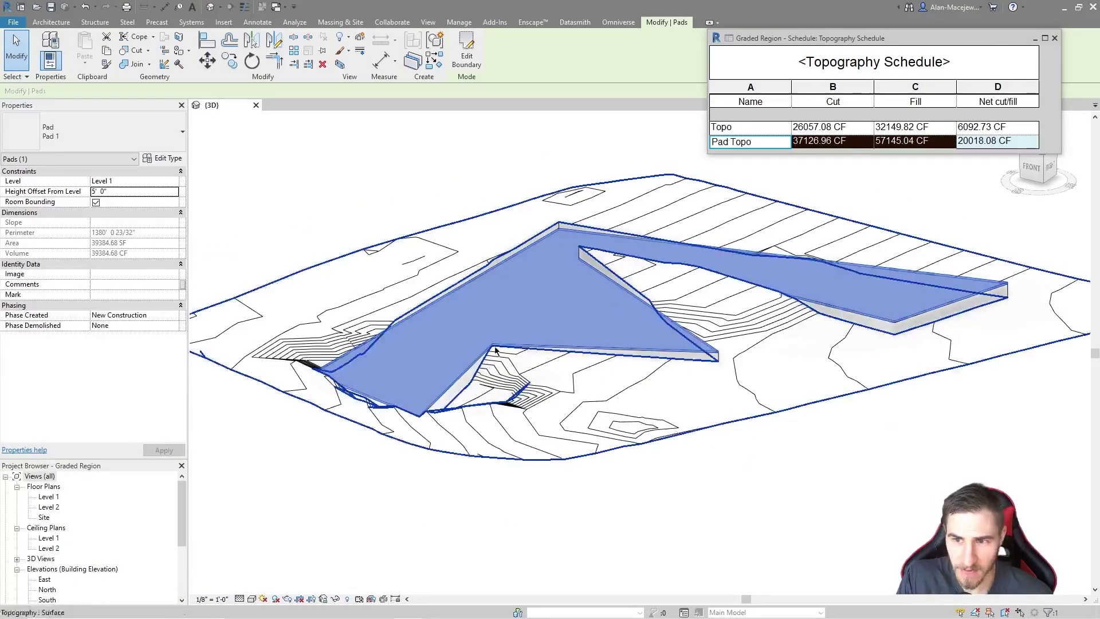
# Step: Increase the pad's height offset to 10', leaving Pad Topo with 0.00 CF cut and 216950.61 CF fill
pyautogui.click(123, 192)
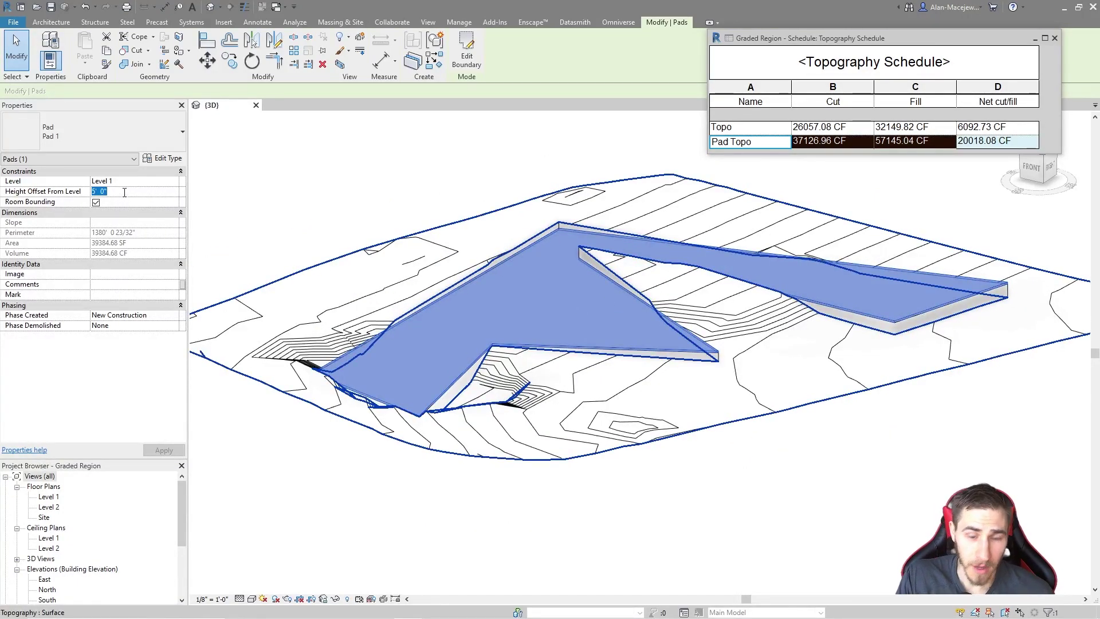
pyautogui.write('10')
pyautogui.press('Return')
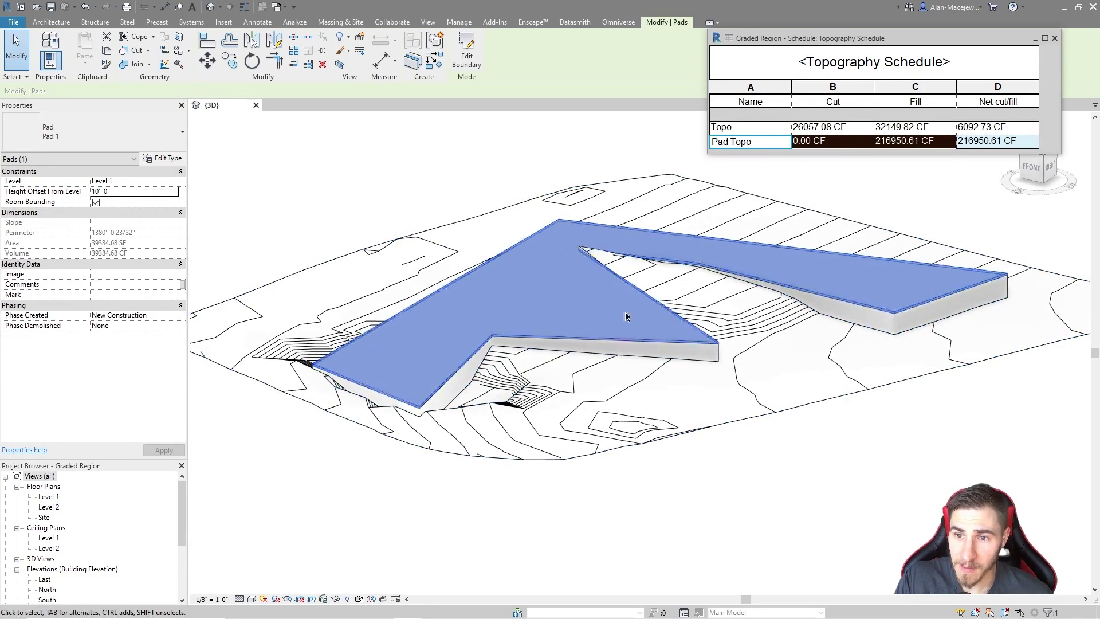
pyautogui.keyDown('shift'); pyautogui.moveTo(614, 253); pyautogui.dragTo(601, 280, button='middle'); pyautogui.keyUp('shift')
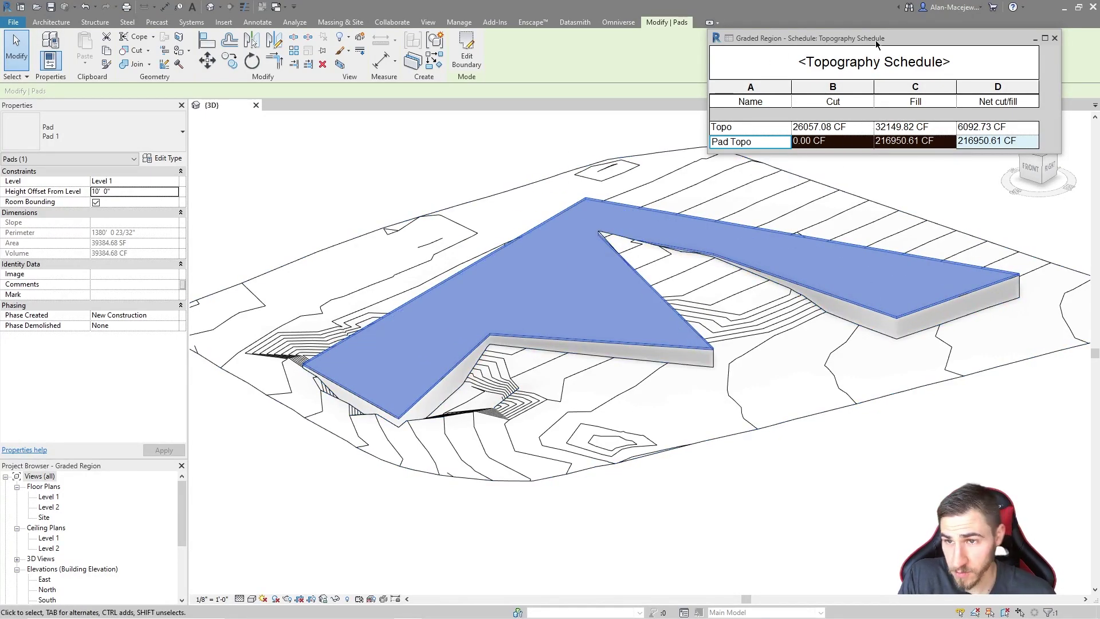
pyautogui.moveTo(879, 199); pyautogui.dragTo(850, 215, button='middle')
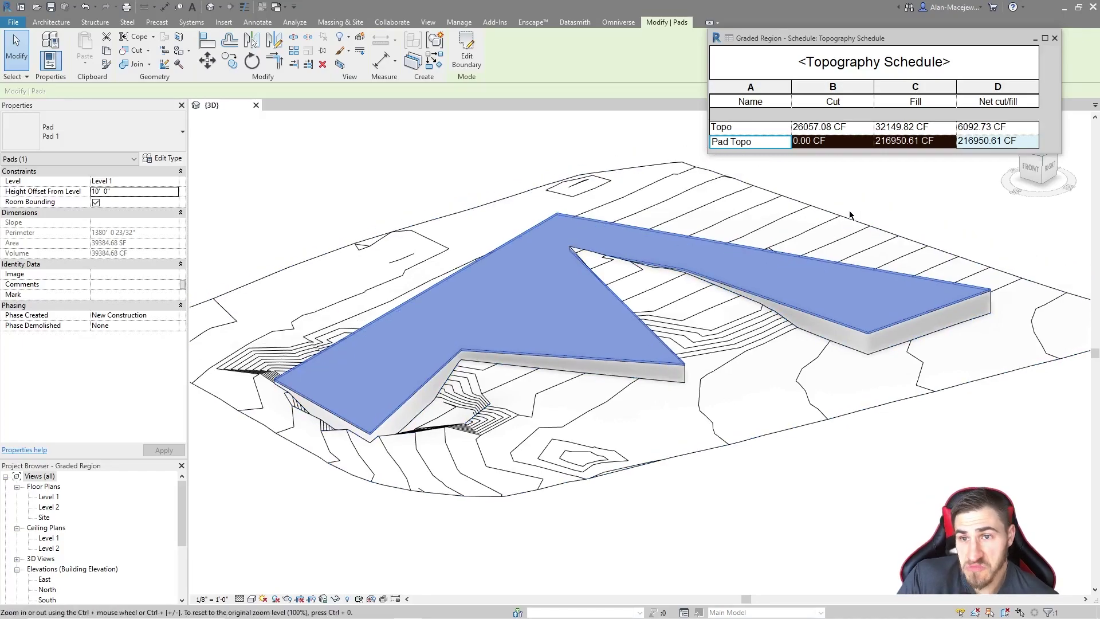
pyautogui.click(944, 186)
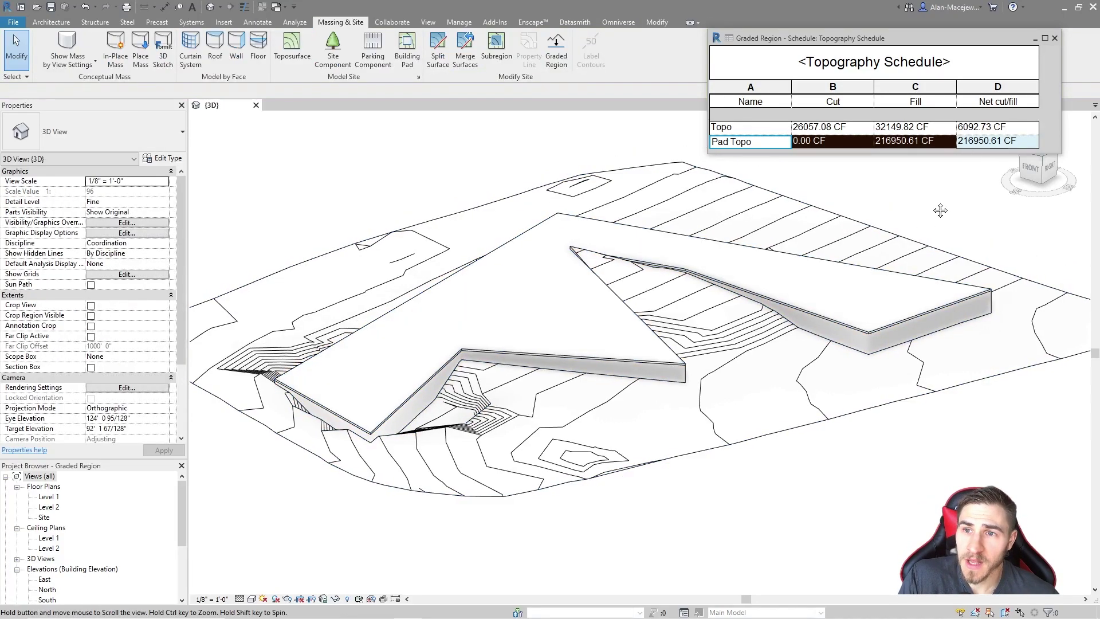
pyautogui.moveTo(940, 210); pyautogui.dragTo(970, 210, button='middle')
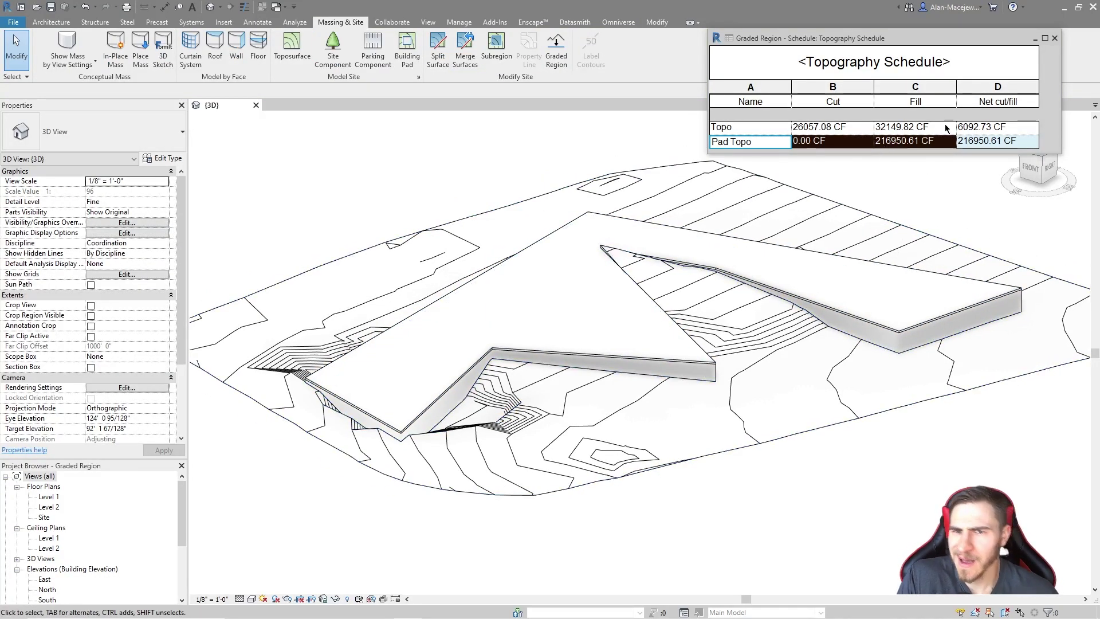
pyautogui.click(981, 128)
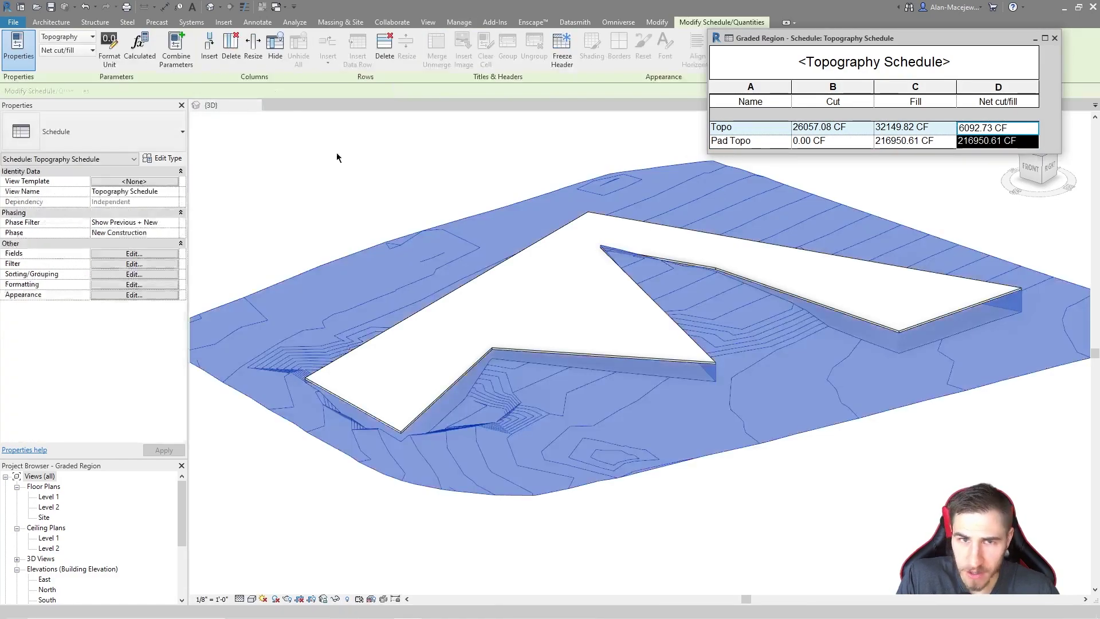
pyautogui.click(133, 285)
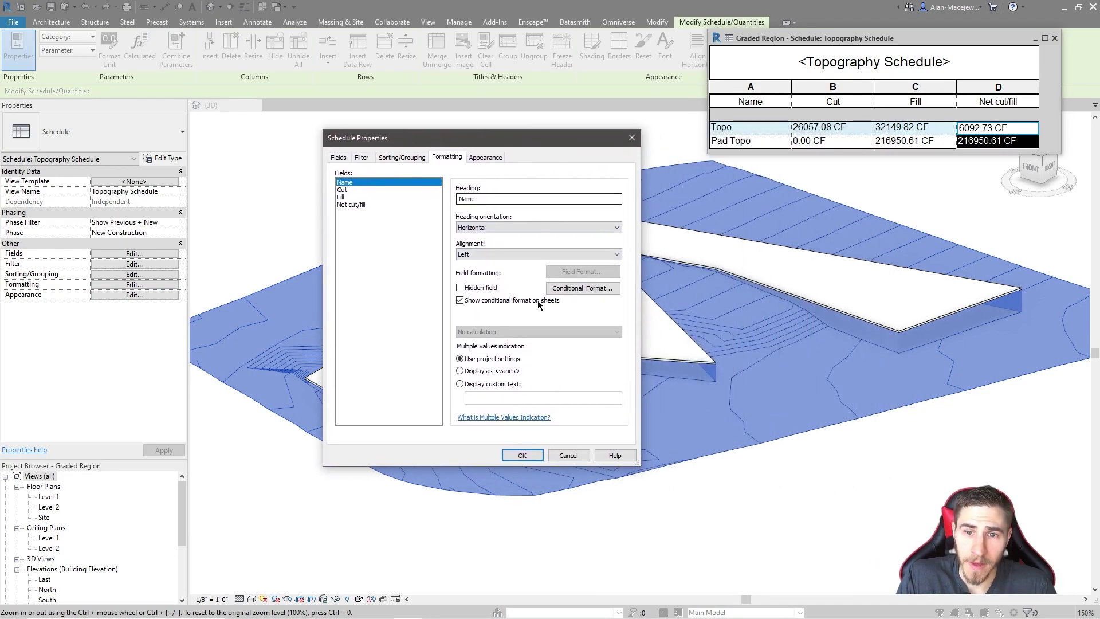
pyautogui.click(579, 288)
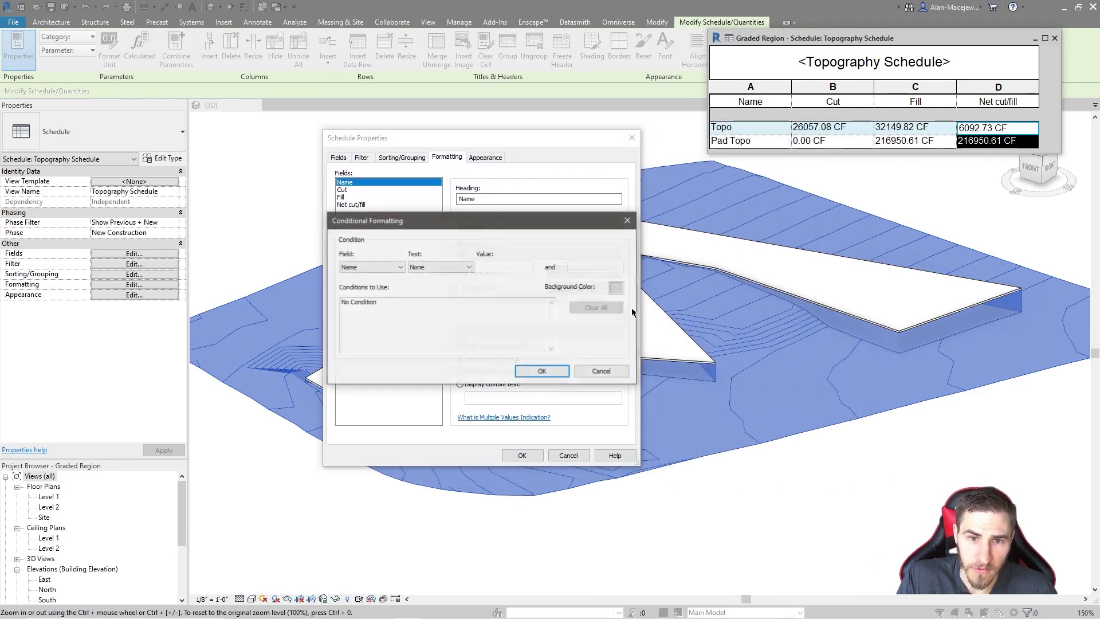
pyautogui.click(398, 267)
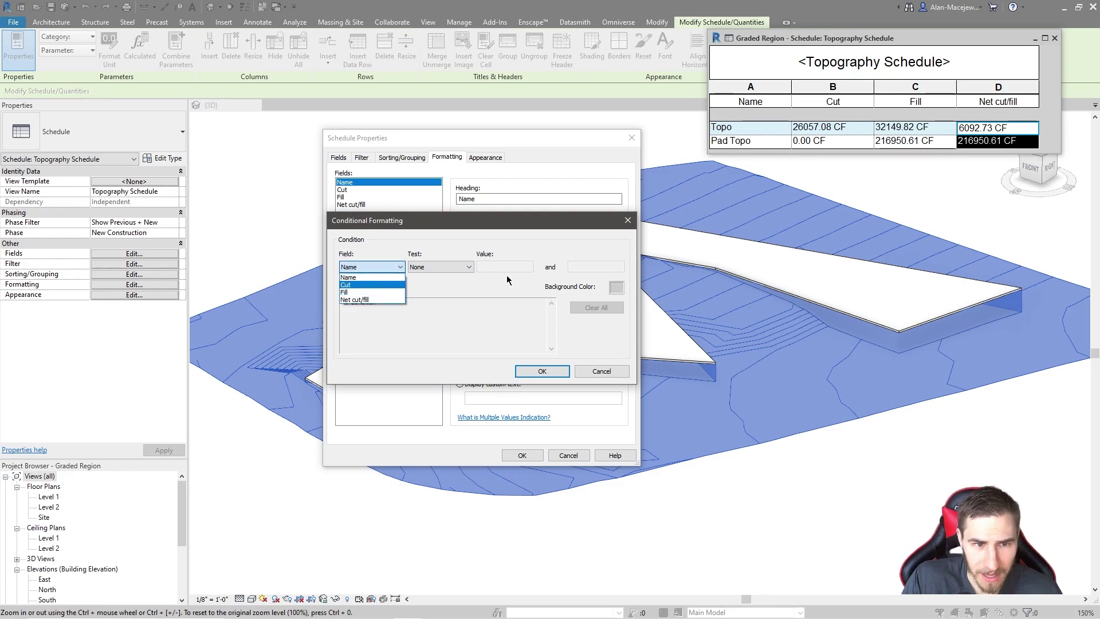
pyautogui.click(378, 278)
pyautogui.click(449, 267)
pyautogui.click(441, 285)
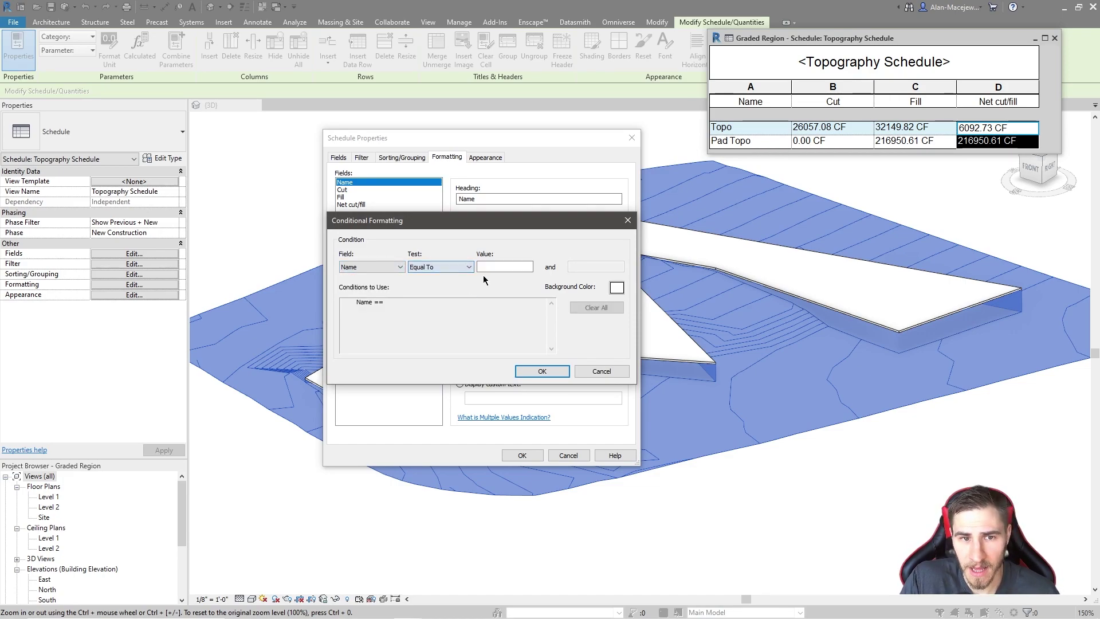
pyautogui.click(453, 269)
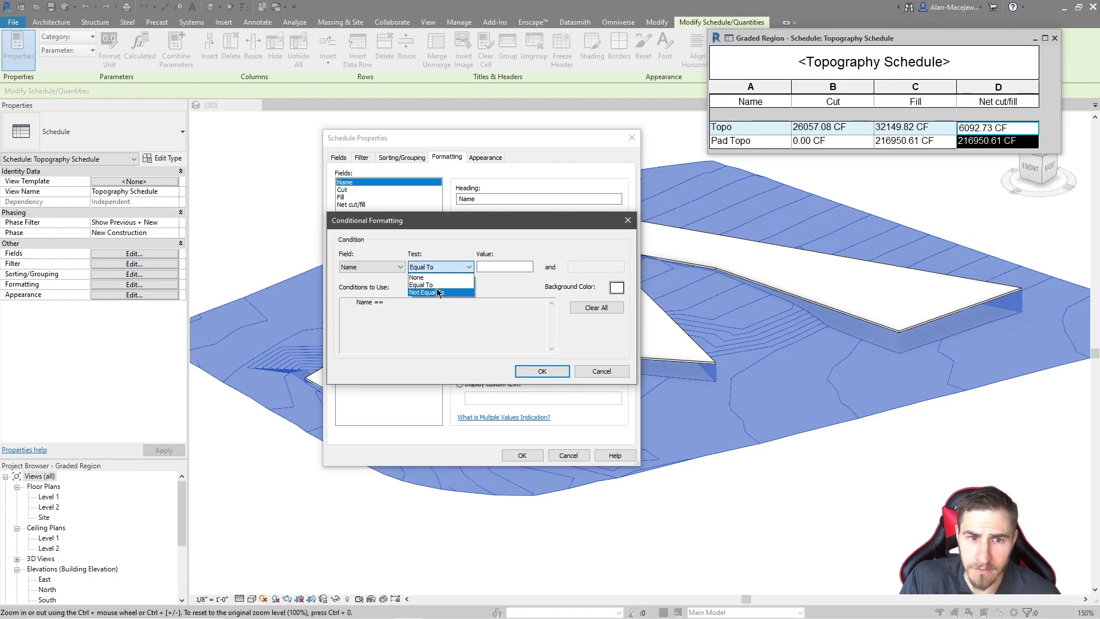
pyautogui.click(435, 291)
pyautogui.click(518, 267)
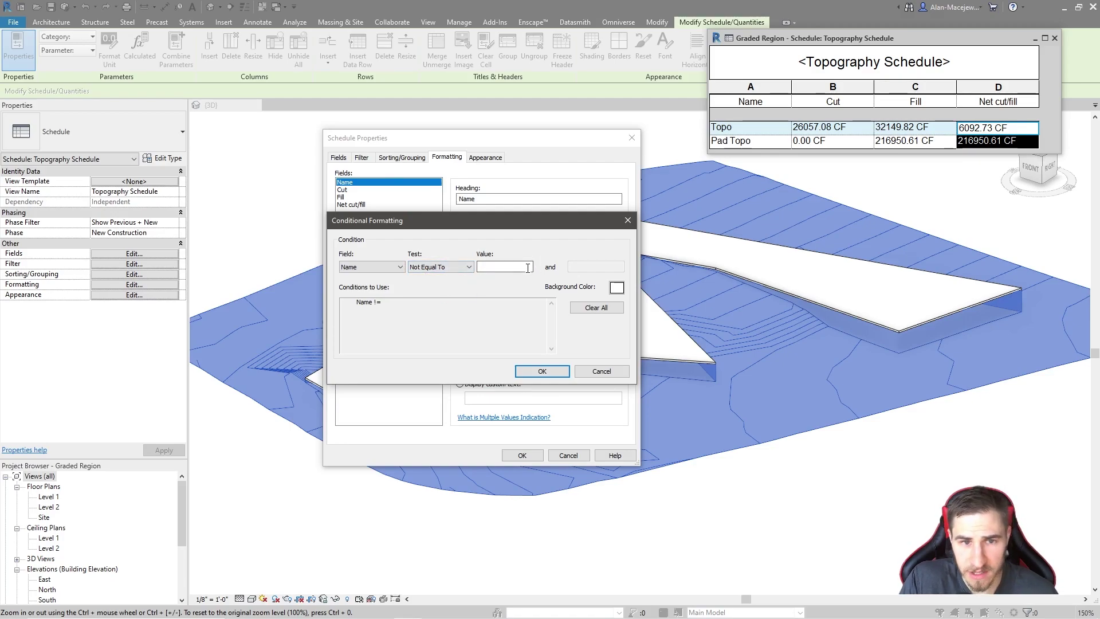
pyautogui.click(627, 220)
pyautogui.click(638, 142)
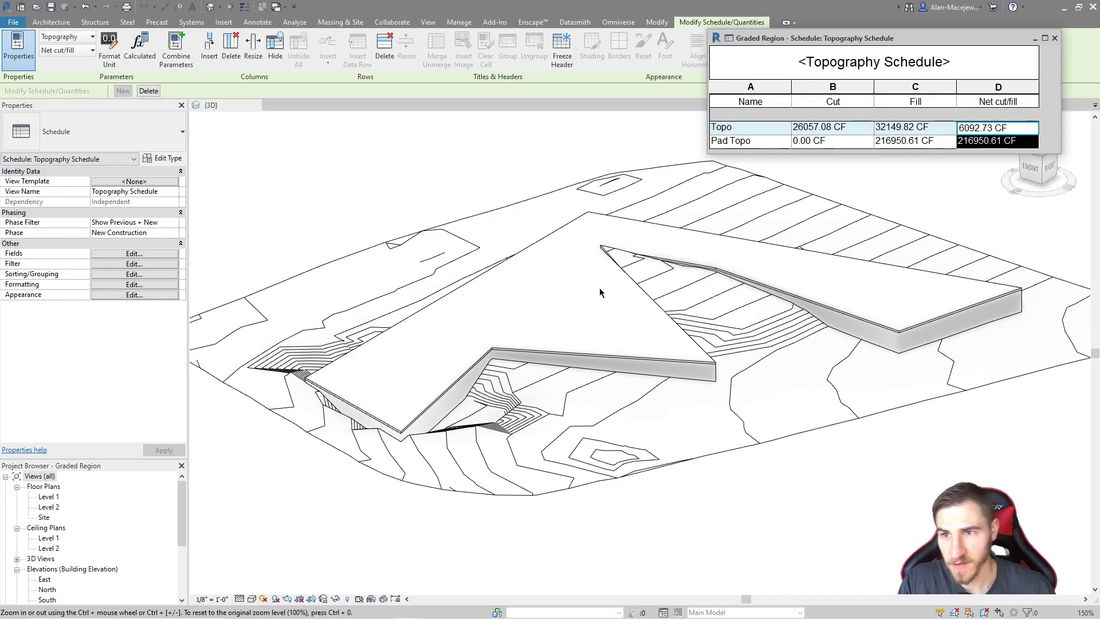
pyautogui.click(967, 184)
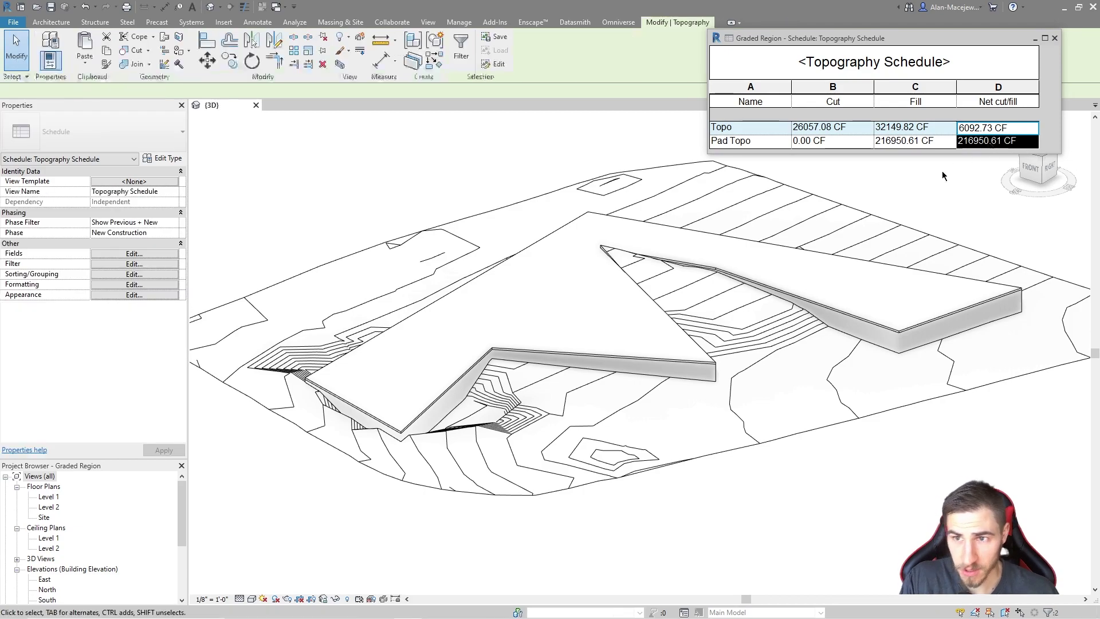
pyautogui.click(966, 127)
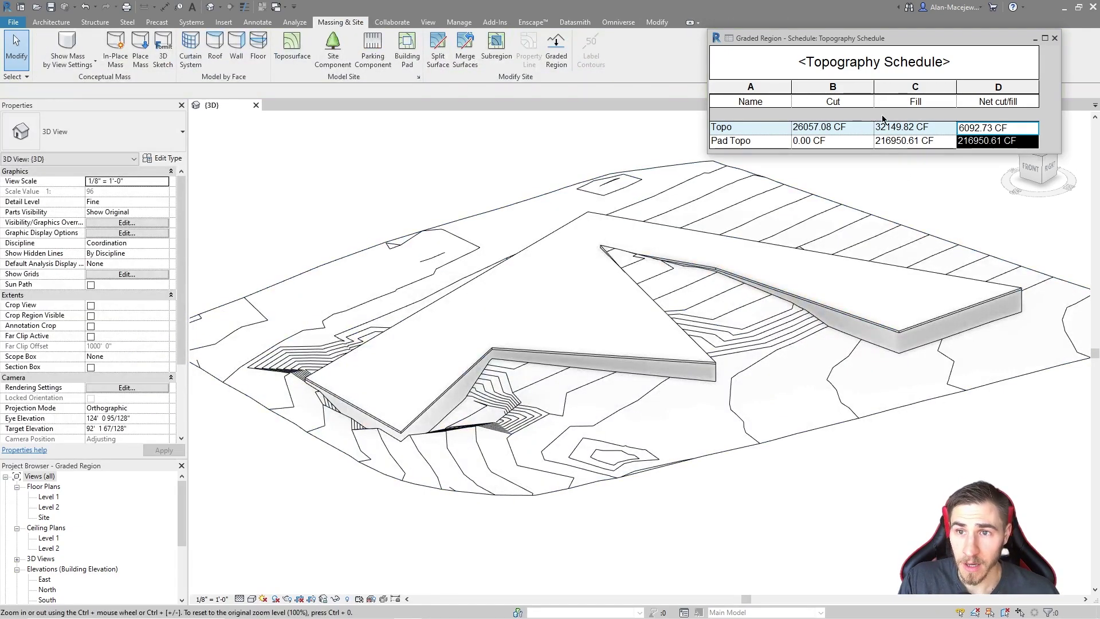
pyautogui.click(909, 239)
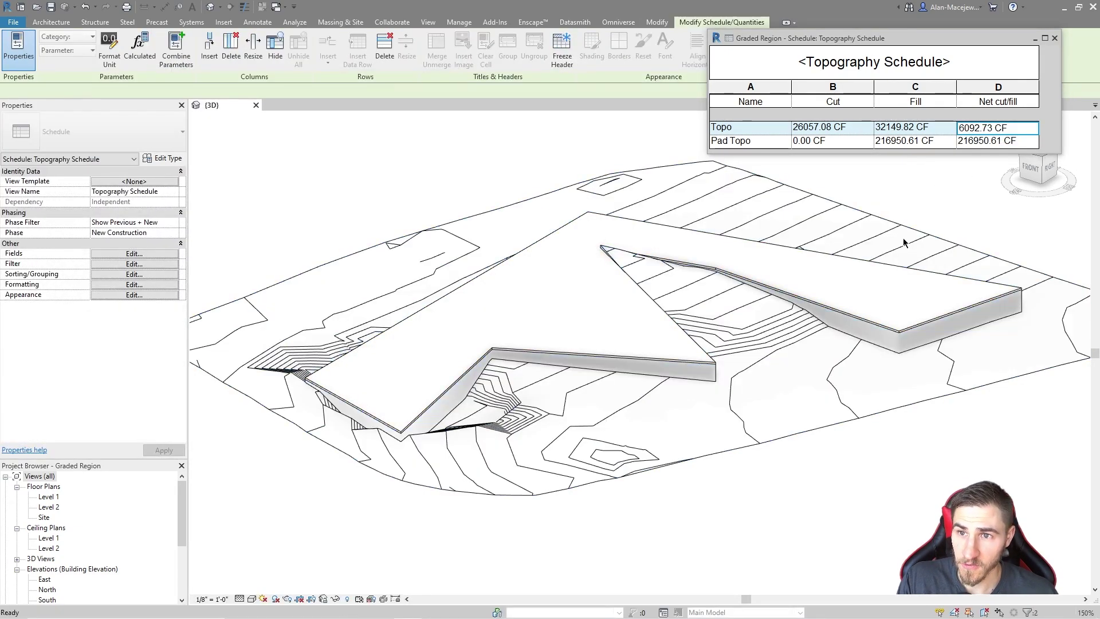
pyautogui.click(467, 170)
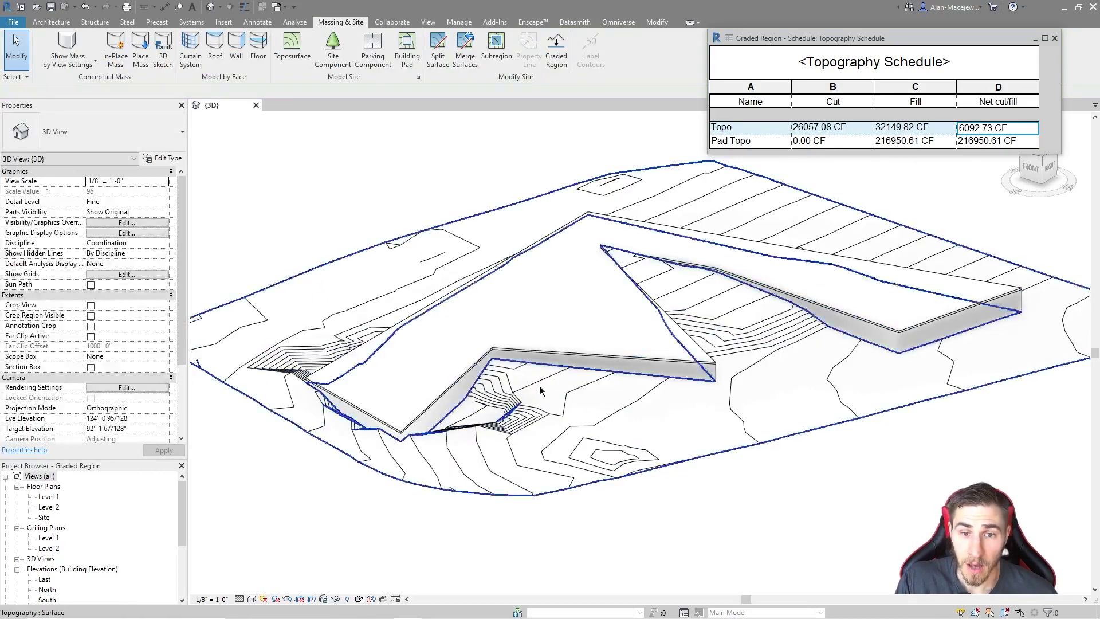
pyautogui.keyDown('shift'); pyautogui.moveTo(573, 373); pyautogui.dragTo(611, 353, button='middle'); pyautogui.keyUp('shift')
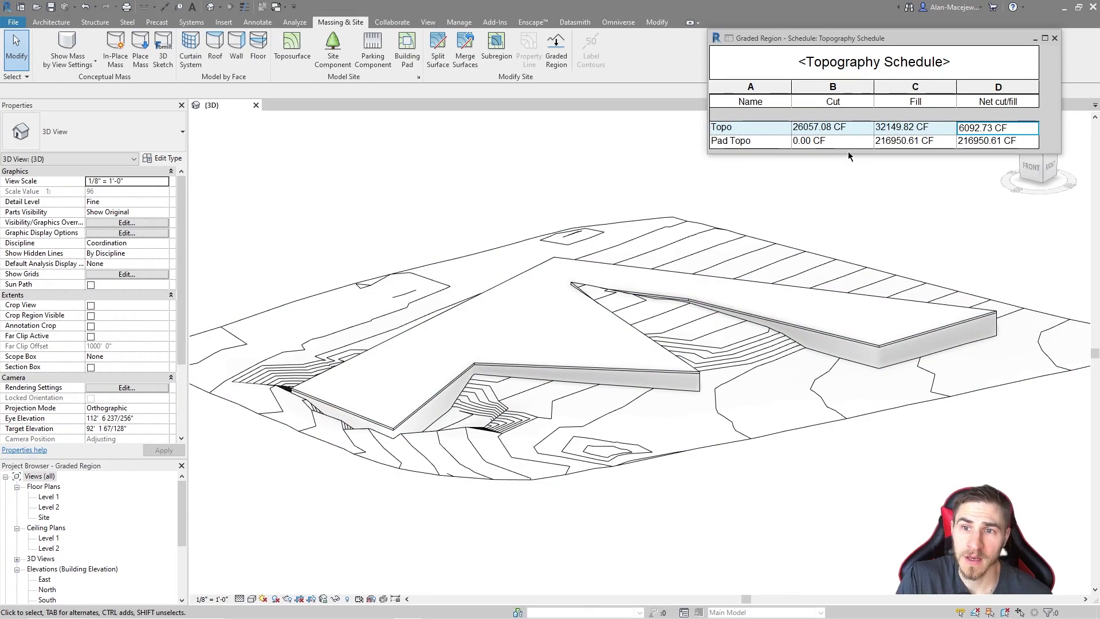
pyautogui.moveTo(848, 152); pyautogui.dragTo(745, 152)
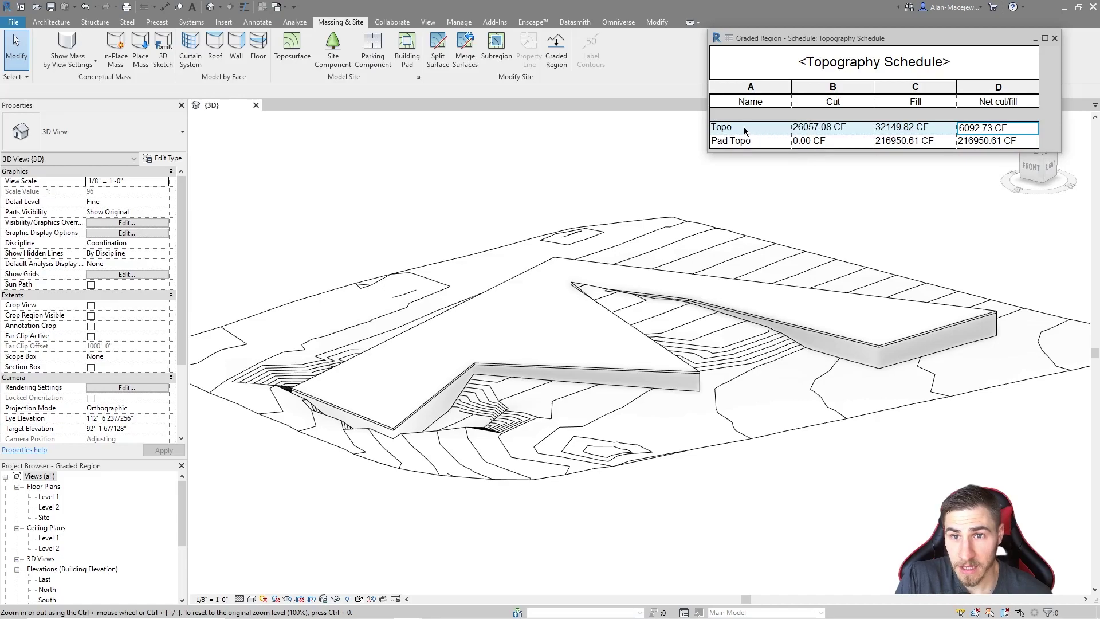
pyautogui.click(743, 142)
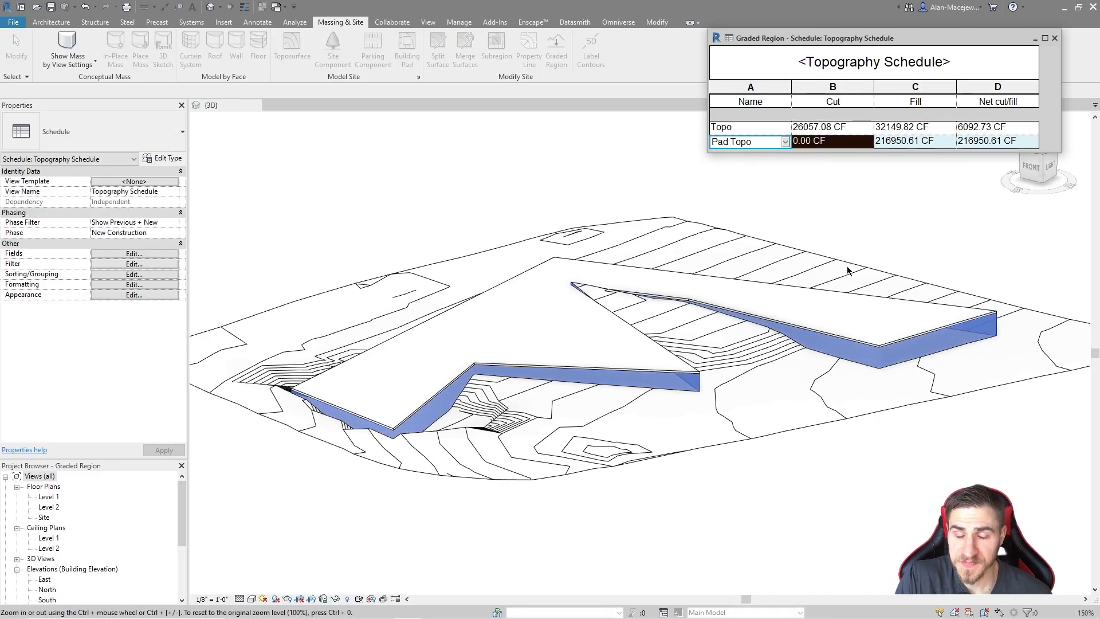